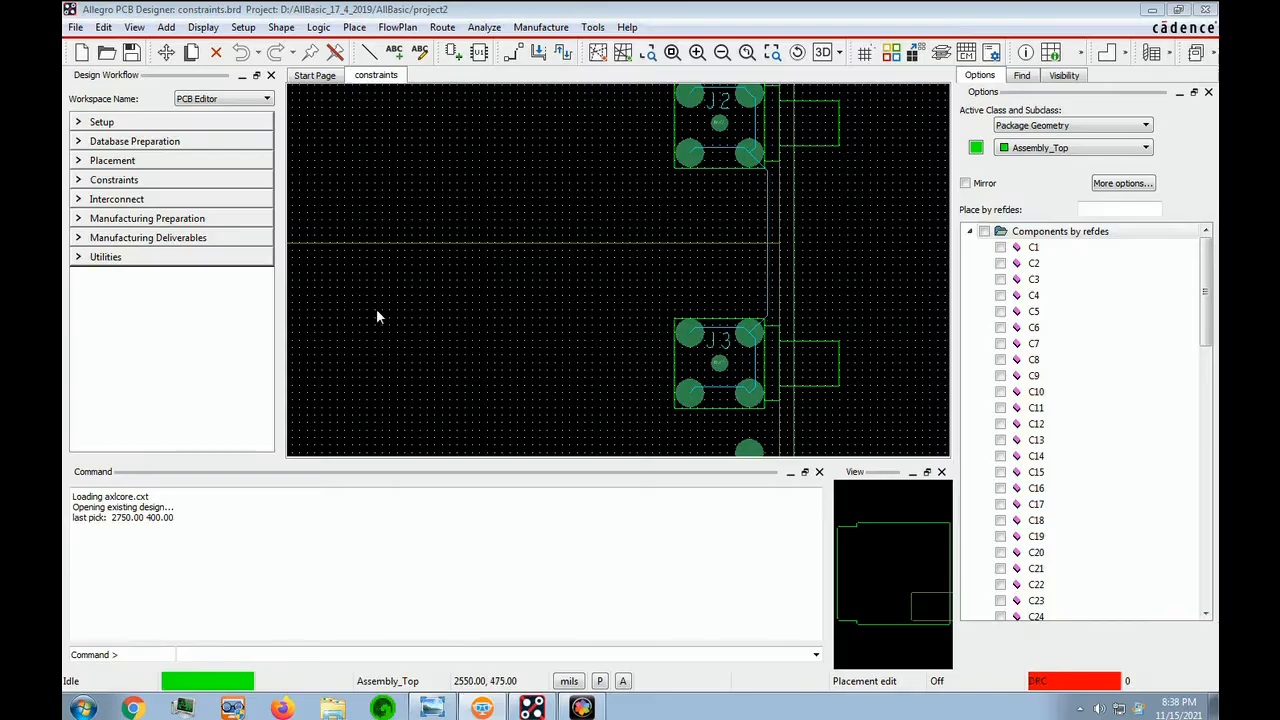
Step: Switch the application mode to Placement Edit
click(248, 30)
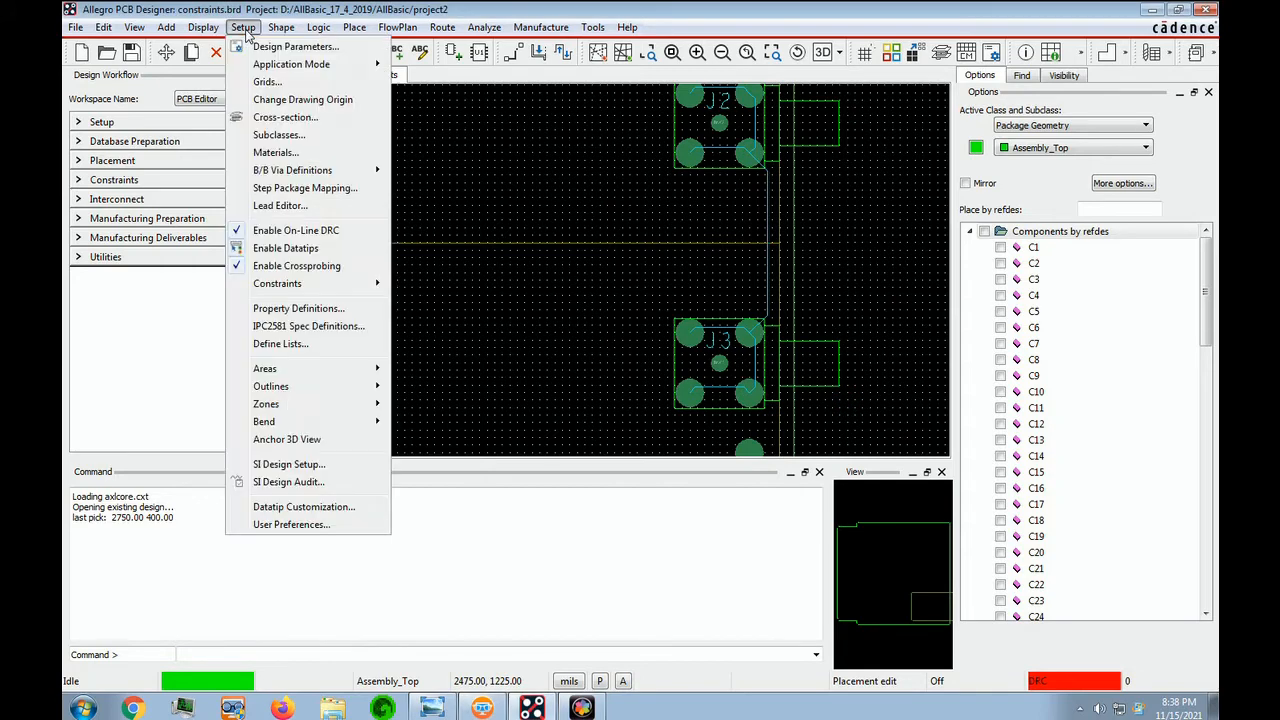
mouse_move(320, 66)
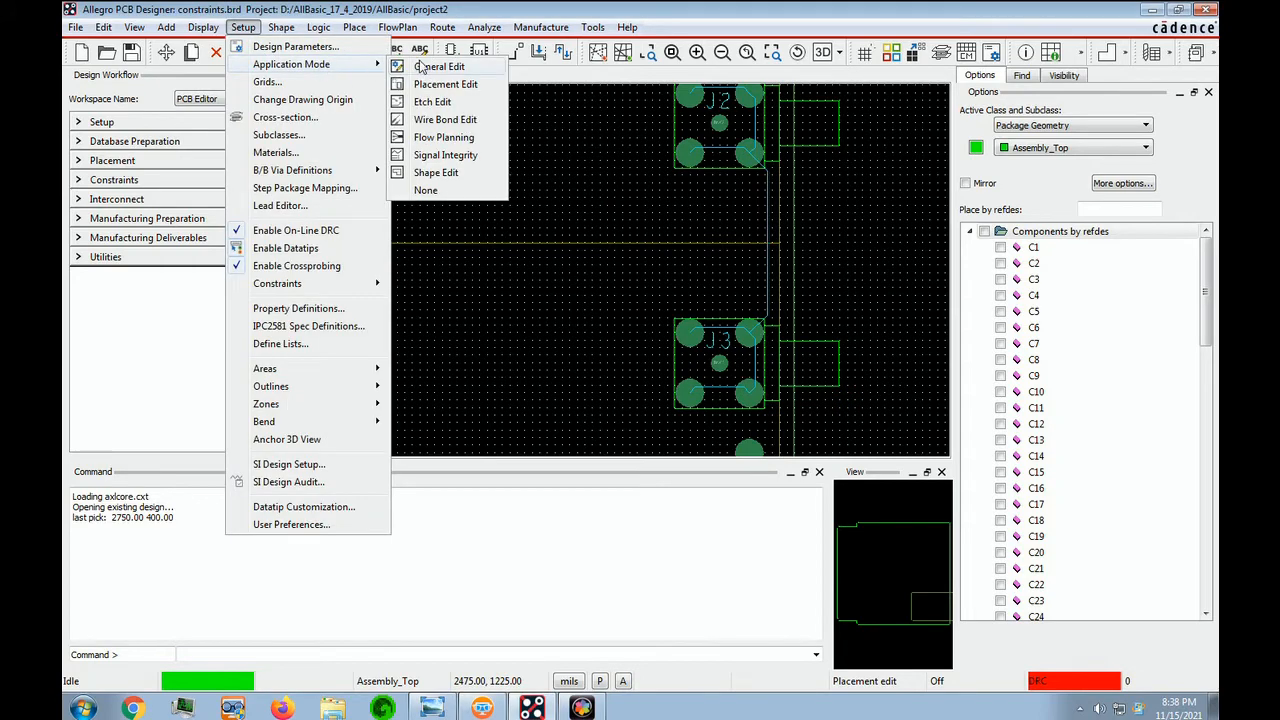
click(459, 89)
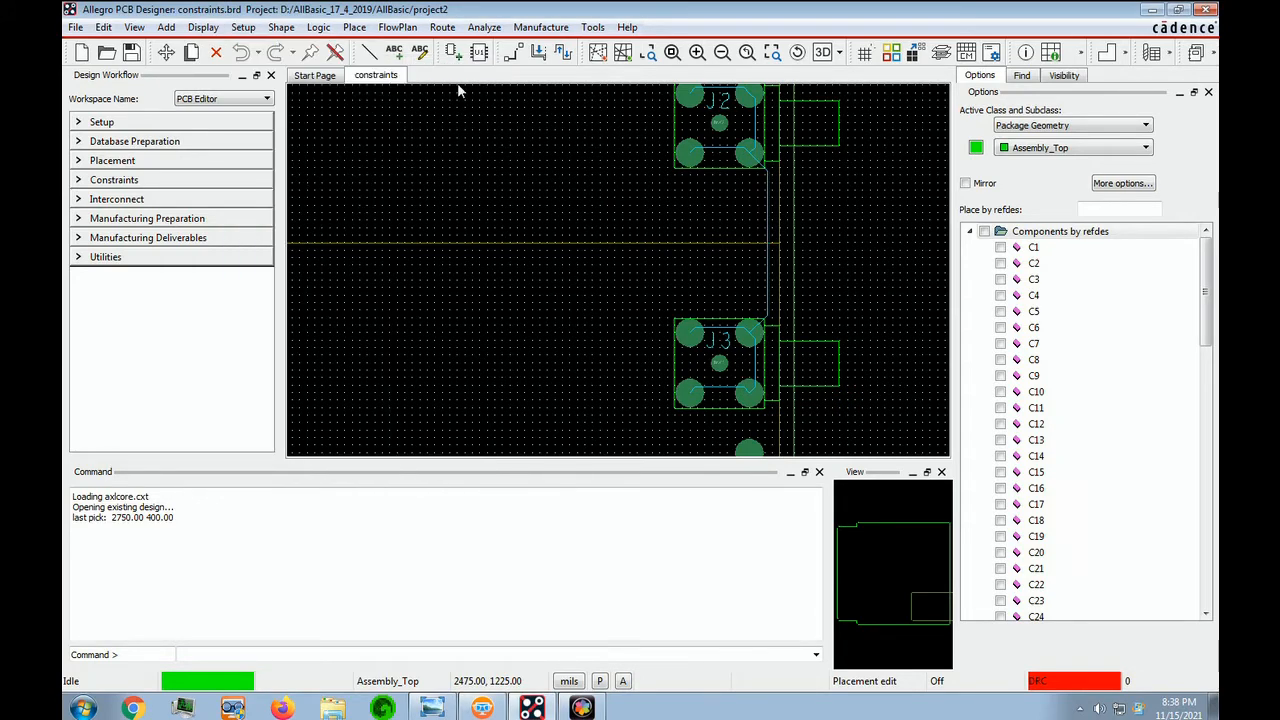
click(389, 186)
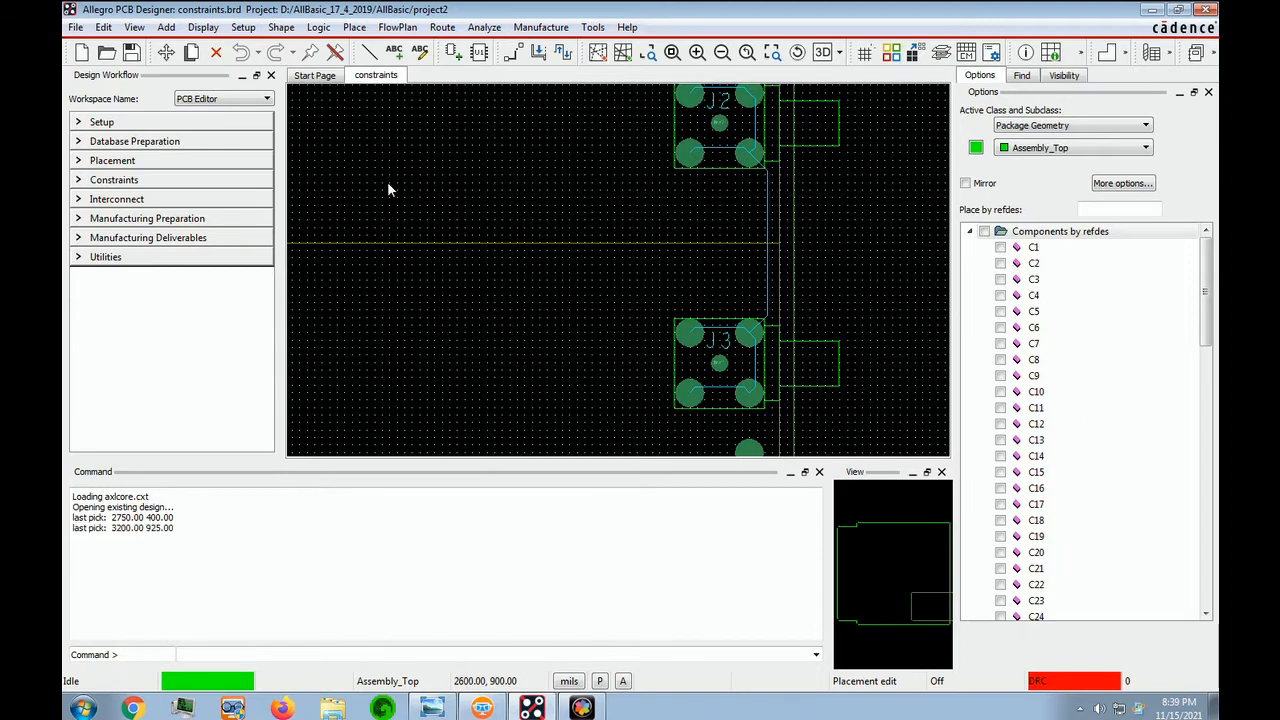
Step: Manually place component U5 from the refdes list near connectors J2 and J3, at about 2975, 500 mils
click(354, 27)
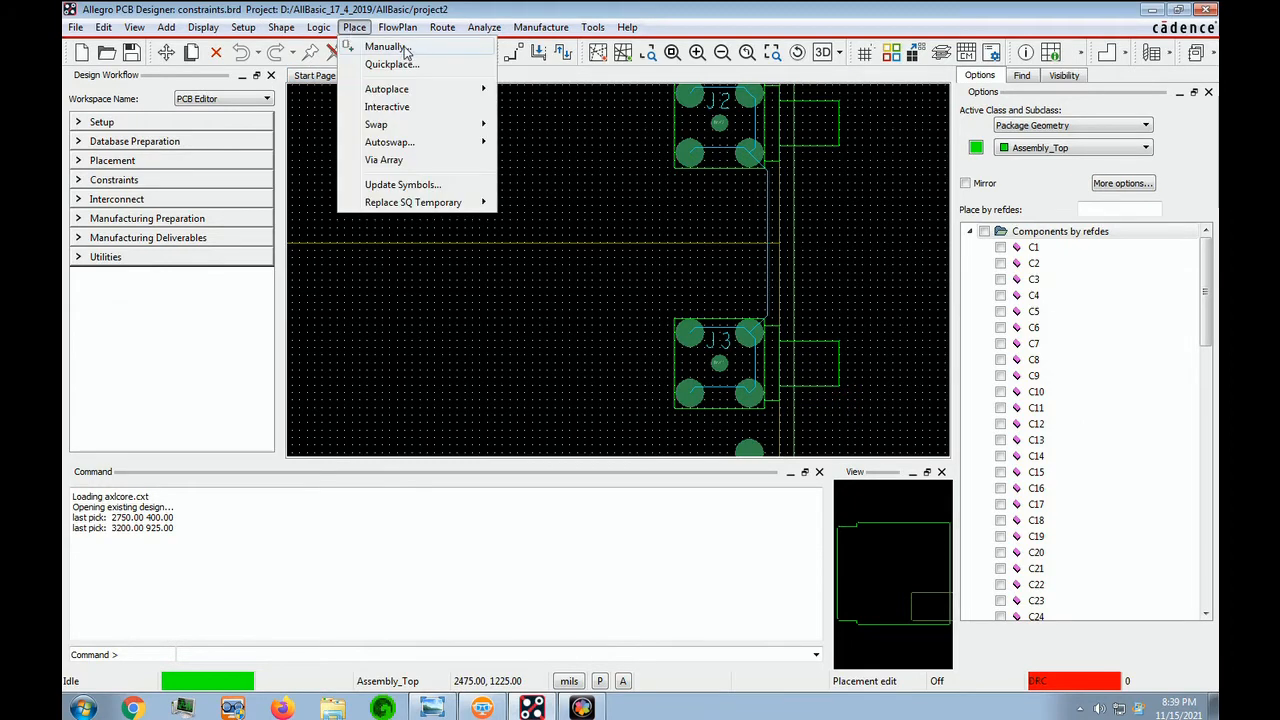
click(384, 47)
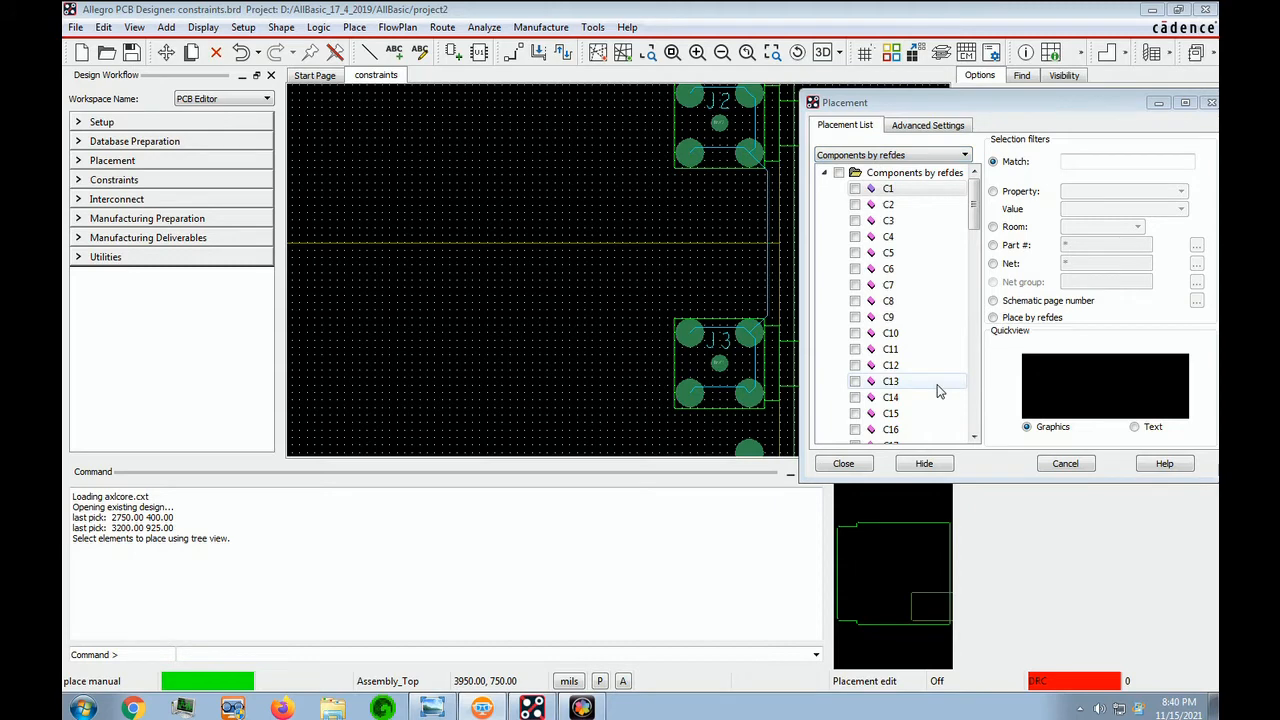
scroll(940, 392, down, 10)
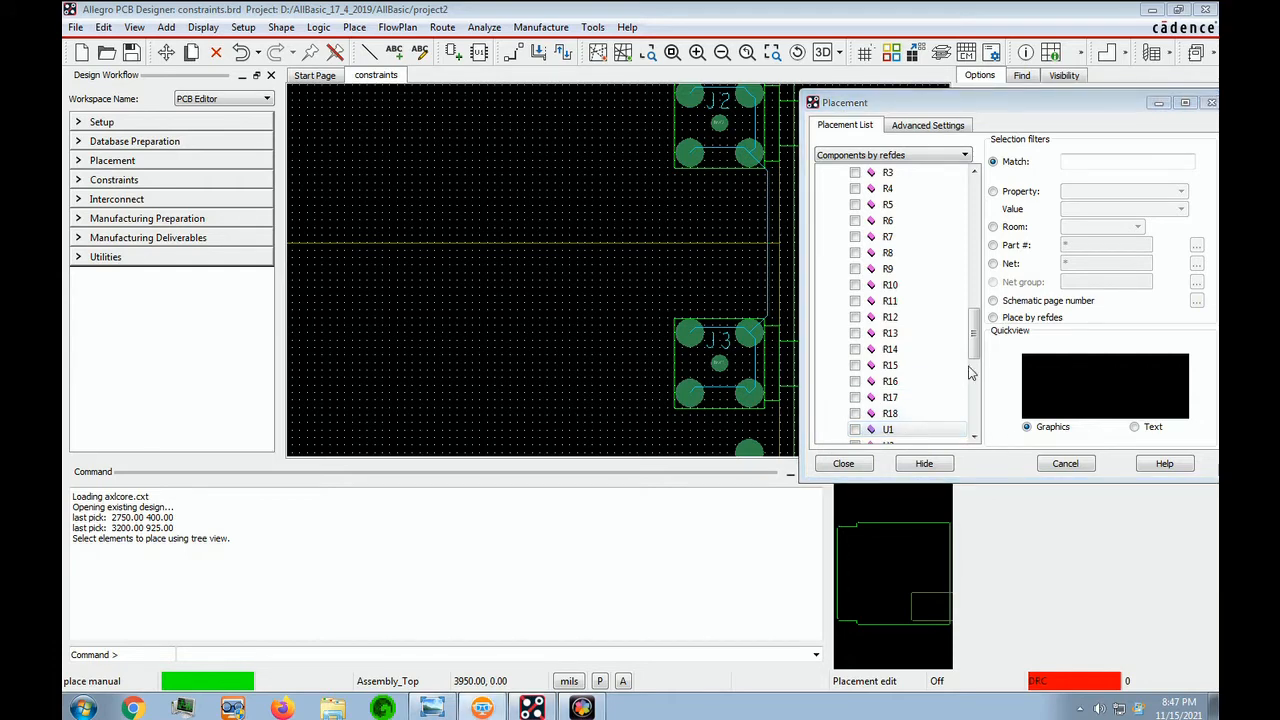
drag(978, 347, 978, 375)
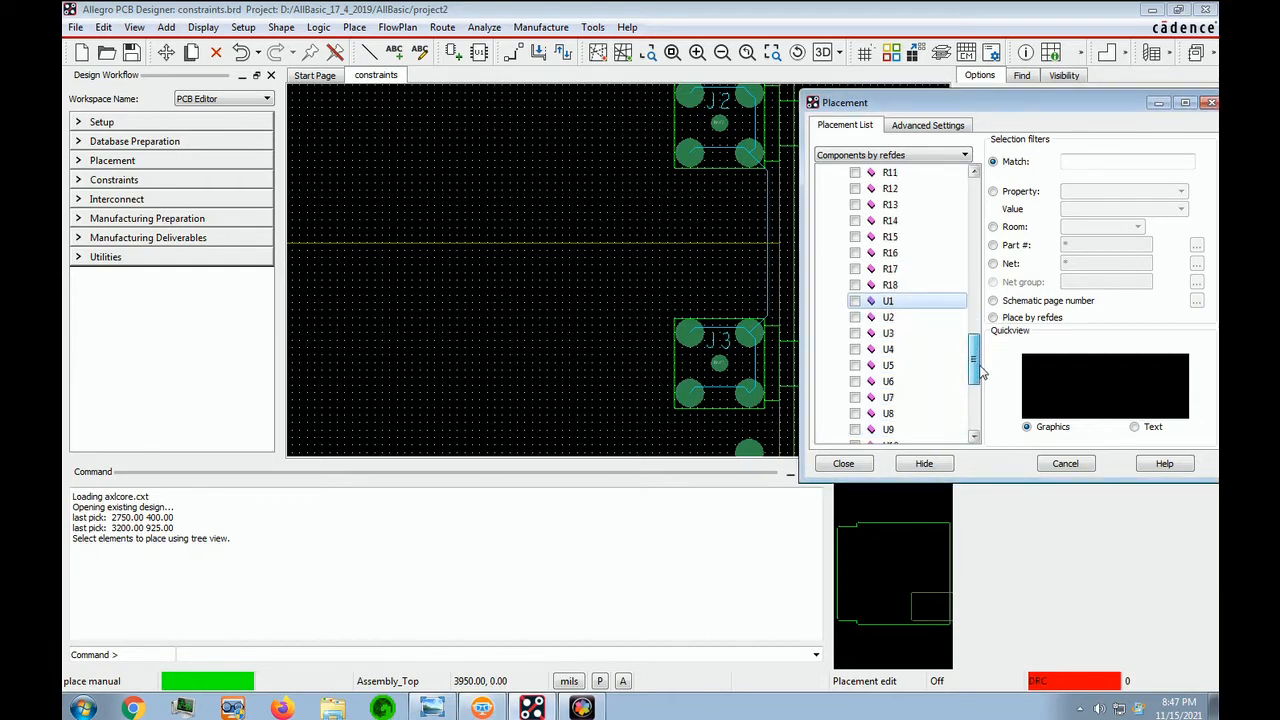
click(887, 367)
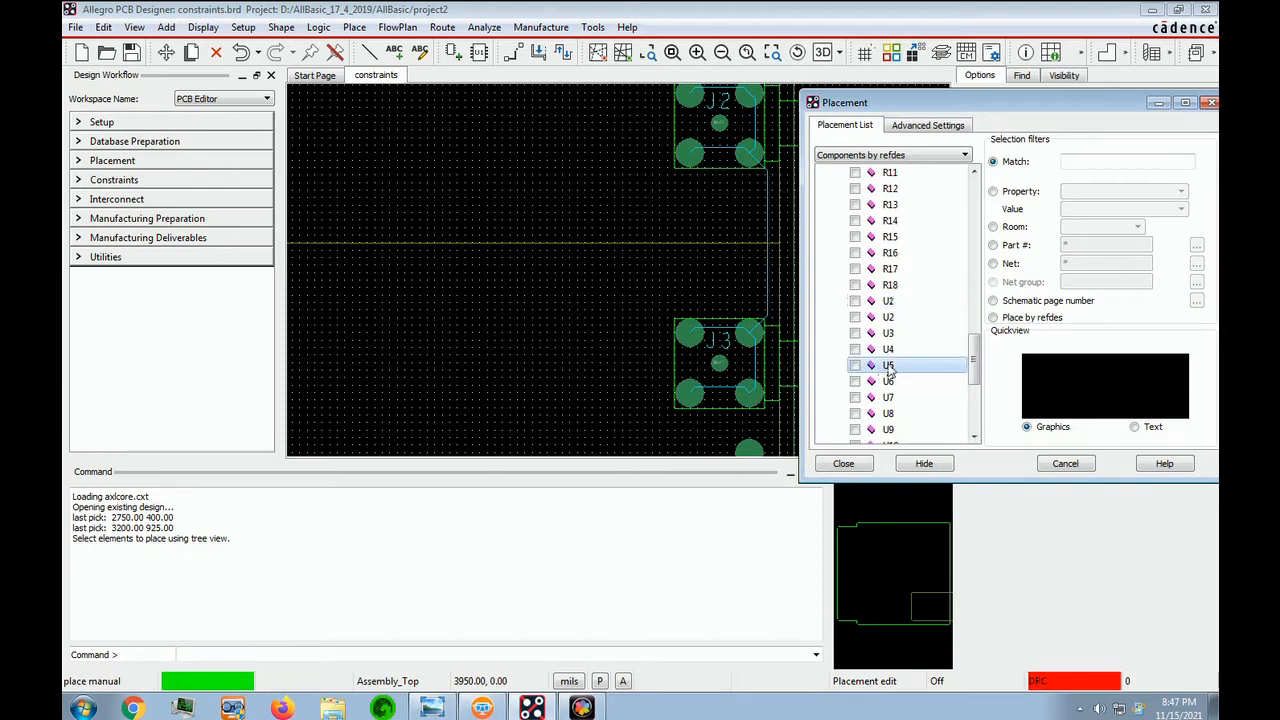
click(855, 365)
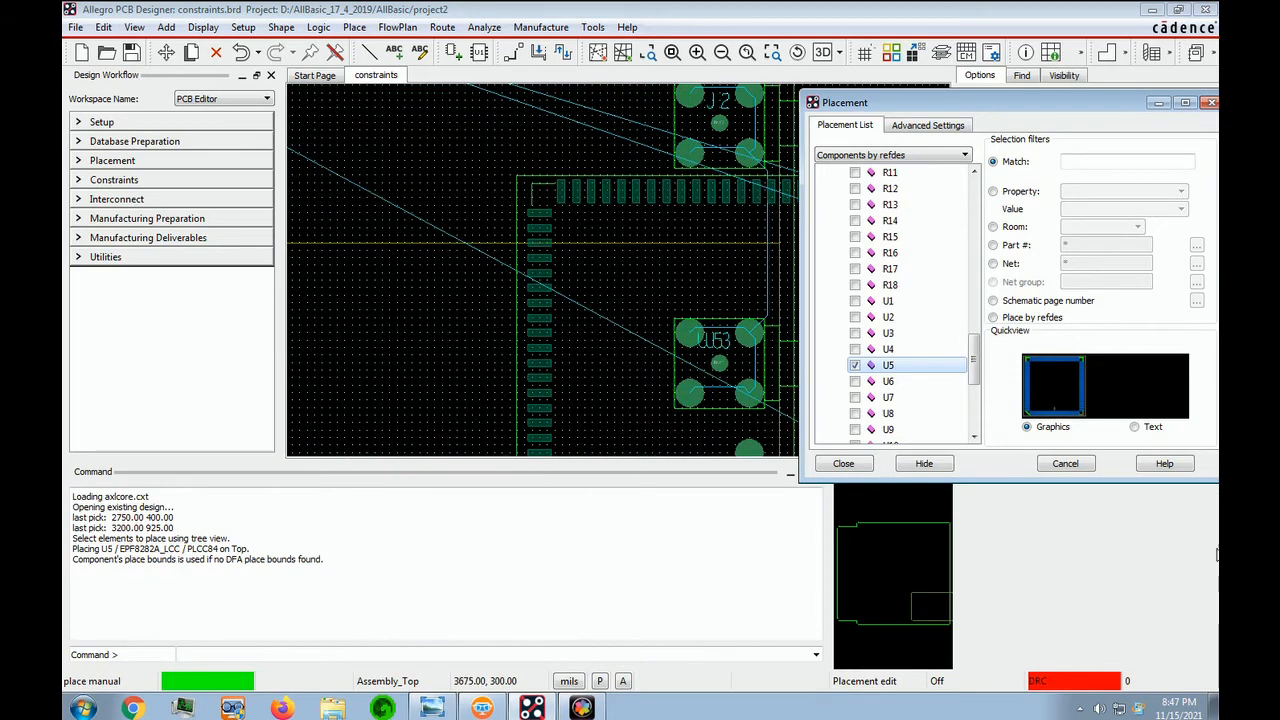
click(1137, 611)
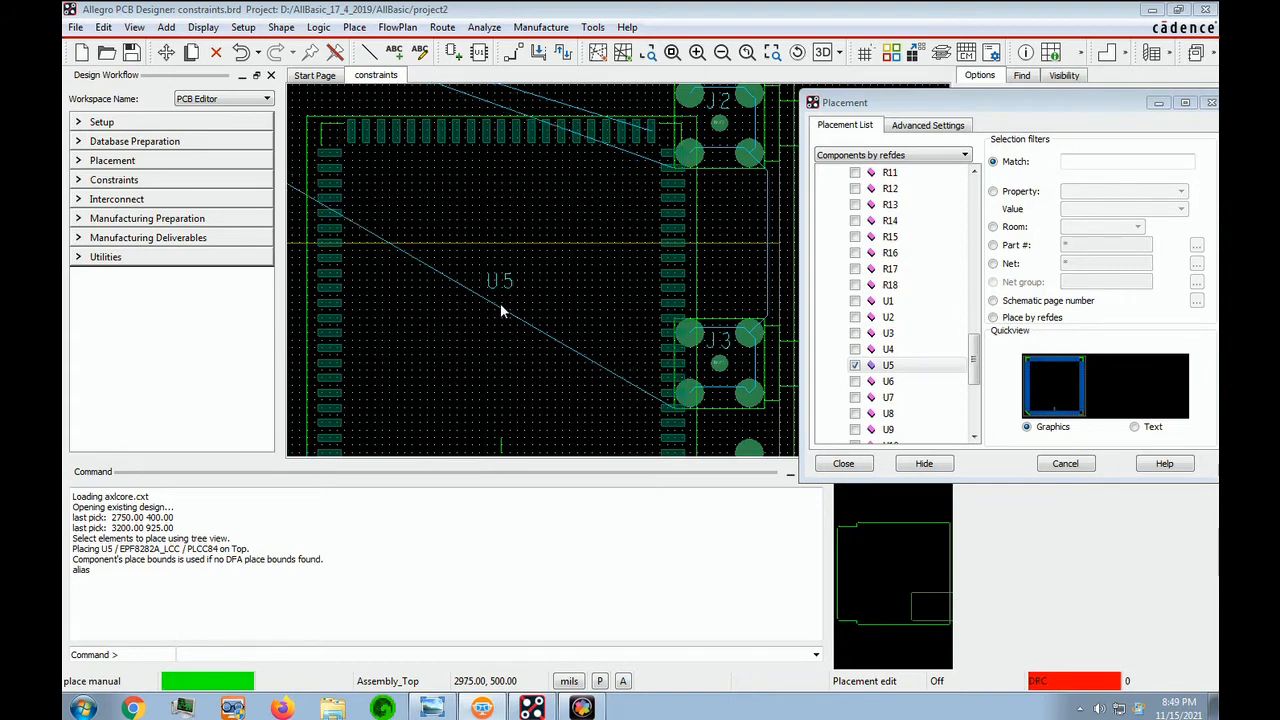
click(502, 311)
Step: Pick up the placed U5, carry it toward the edge connector and rotate it 180 degrees
scroll(510, 311, down, 2)
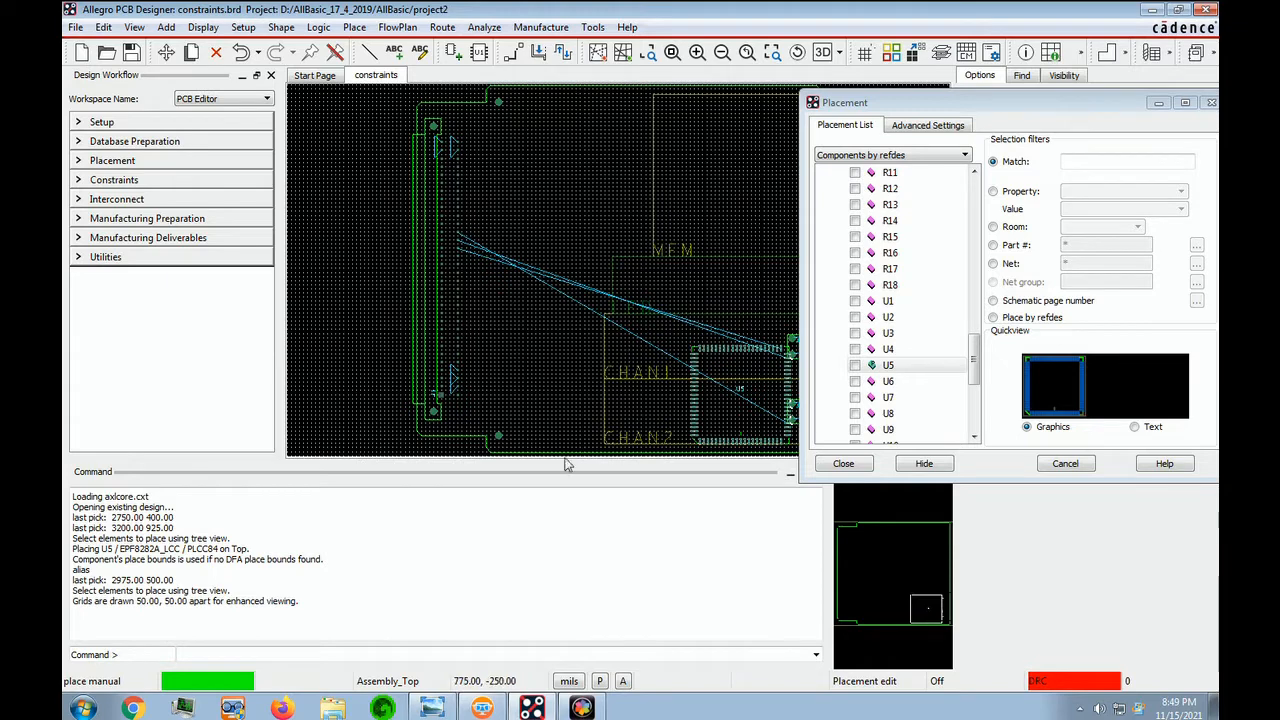
click(745, 432)
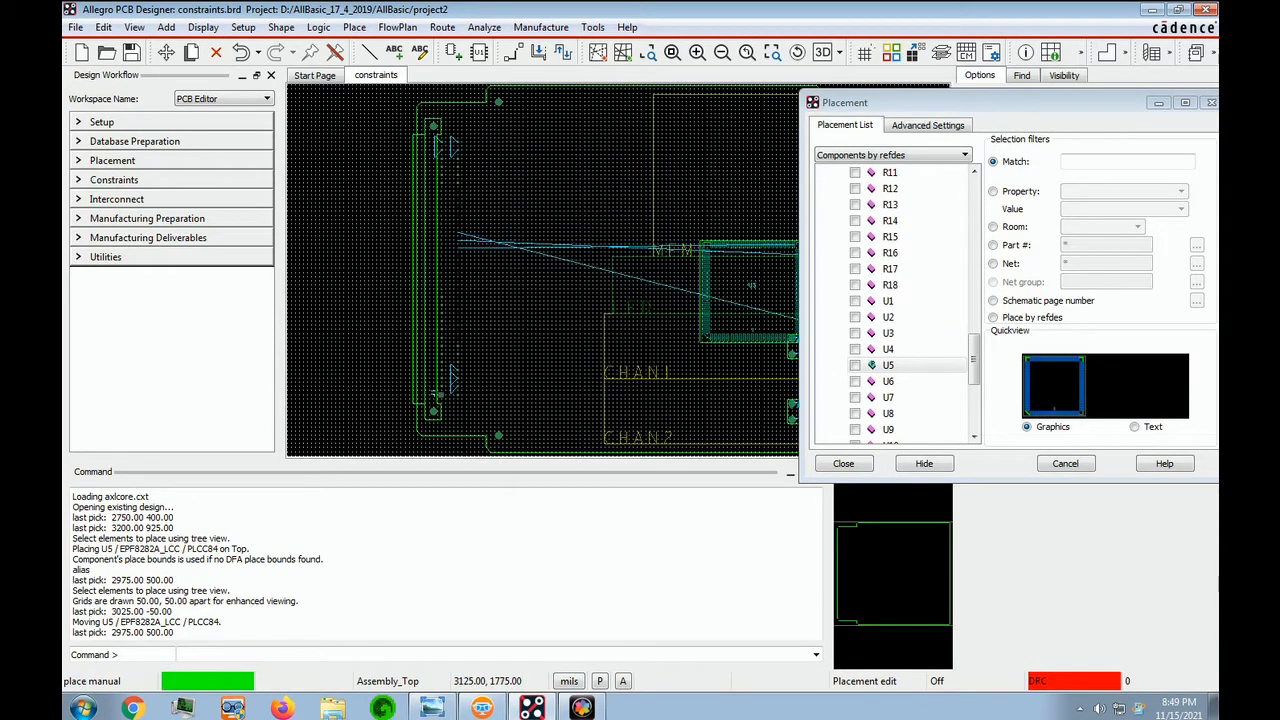
key(r)
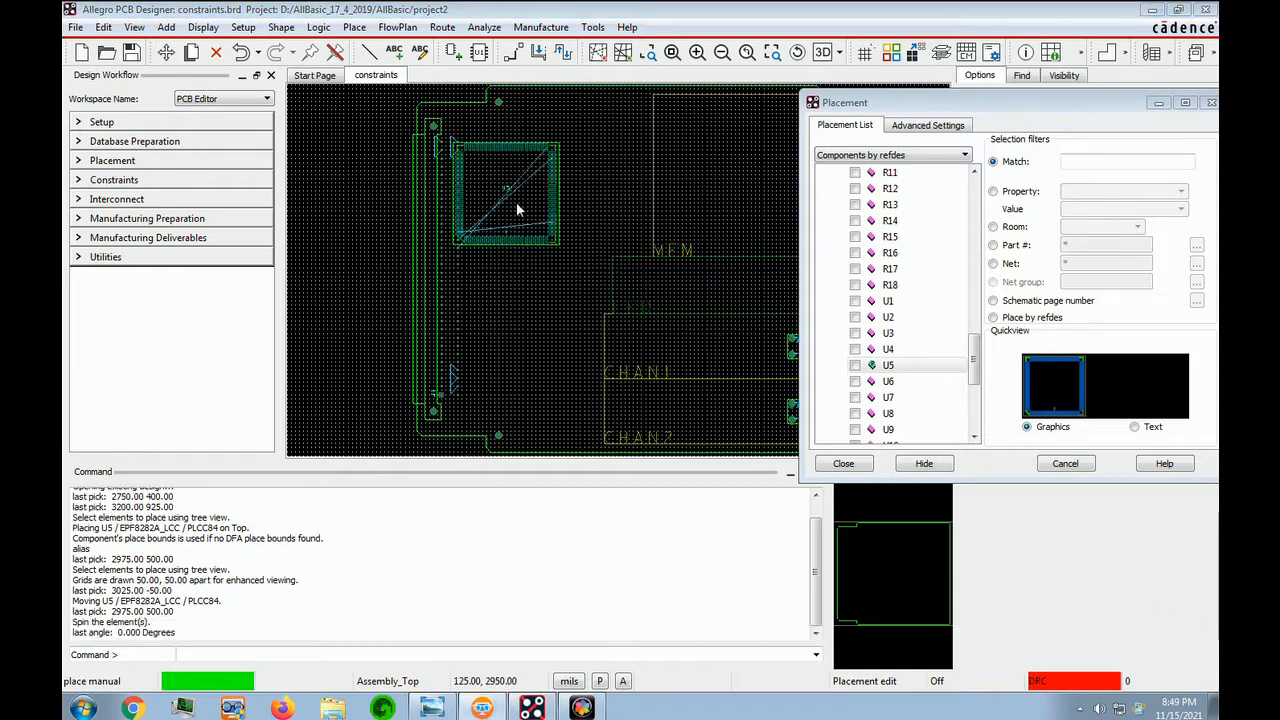
right_click(531, 206)
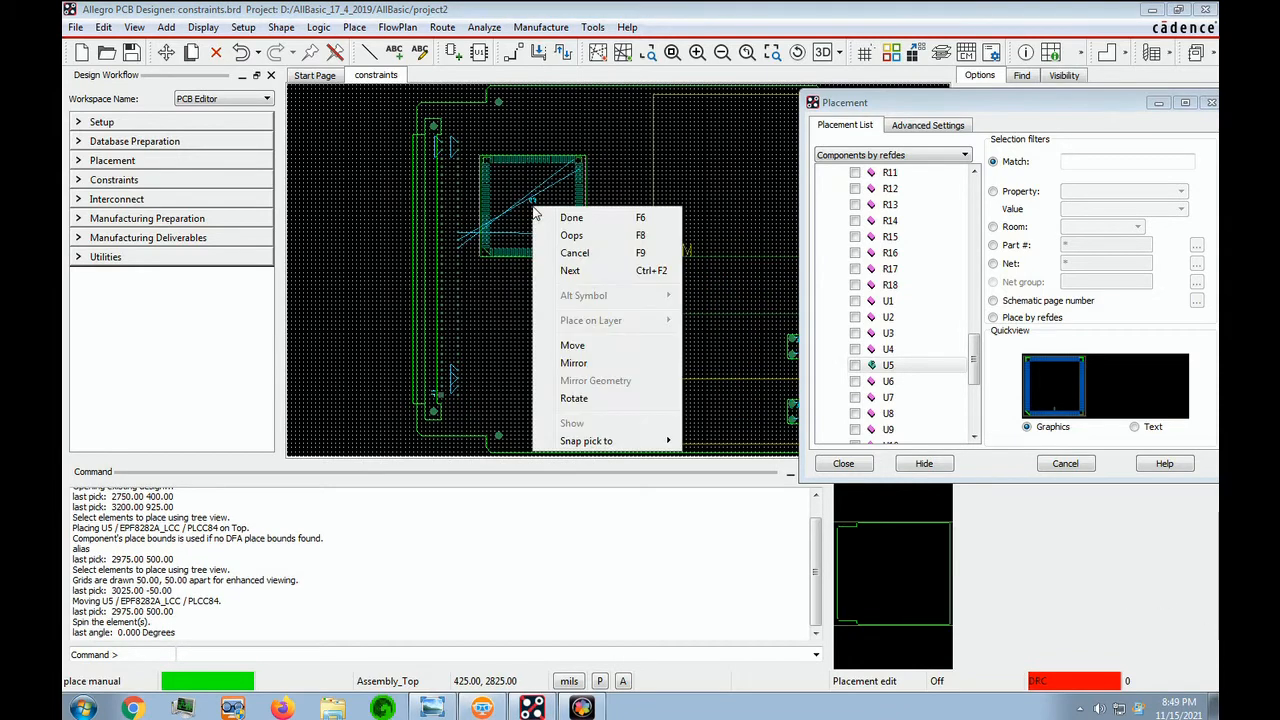
click(575, 399)
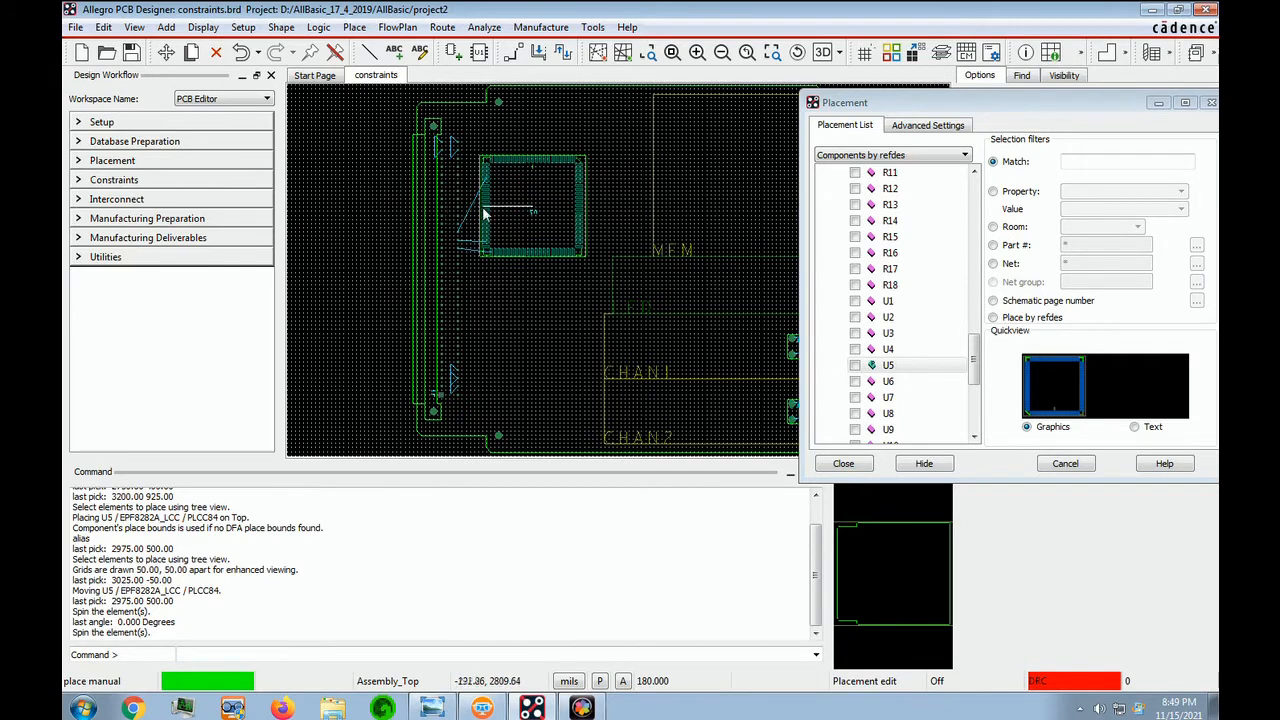
click(532, 213)
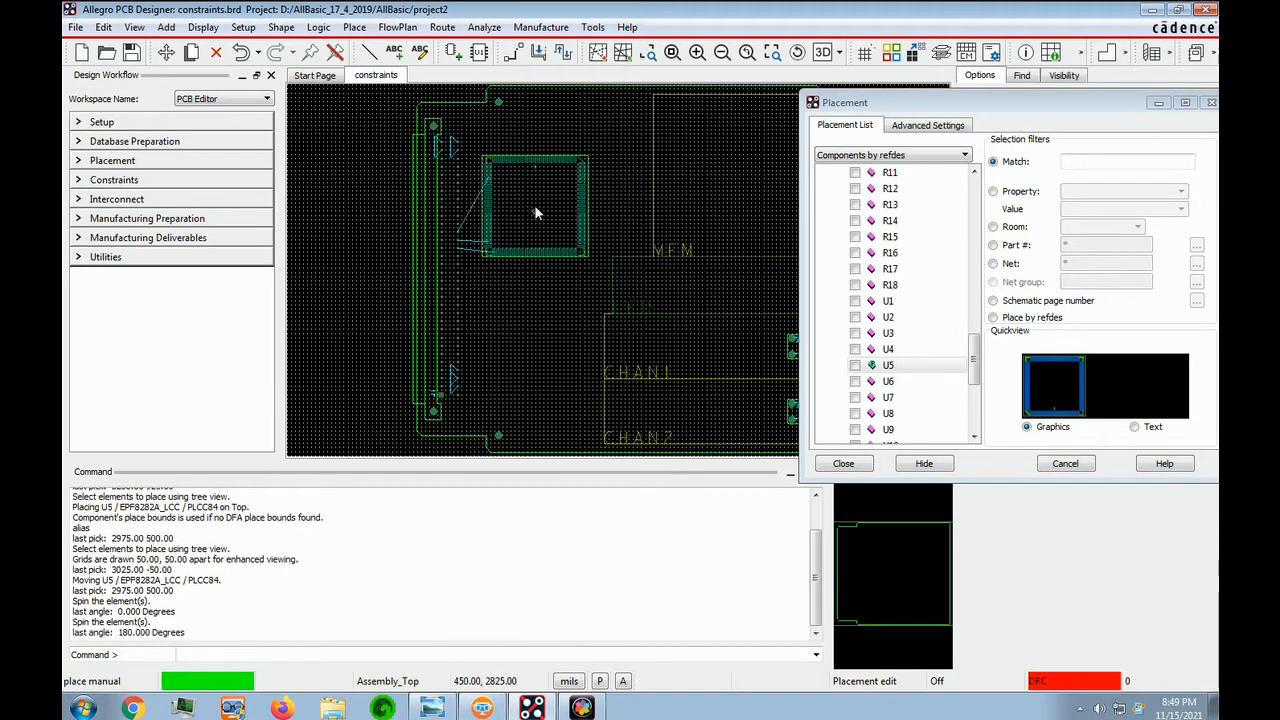
Step: Position U5 beside the edge connector at about 400, 2850 mils and turn off the grid display
click(513, 174)
click(524, 177)
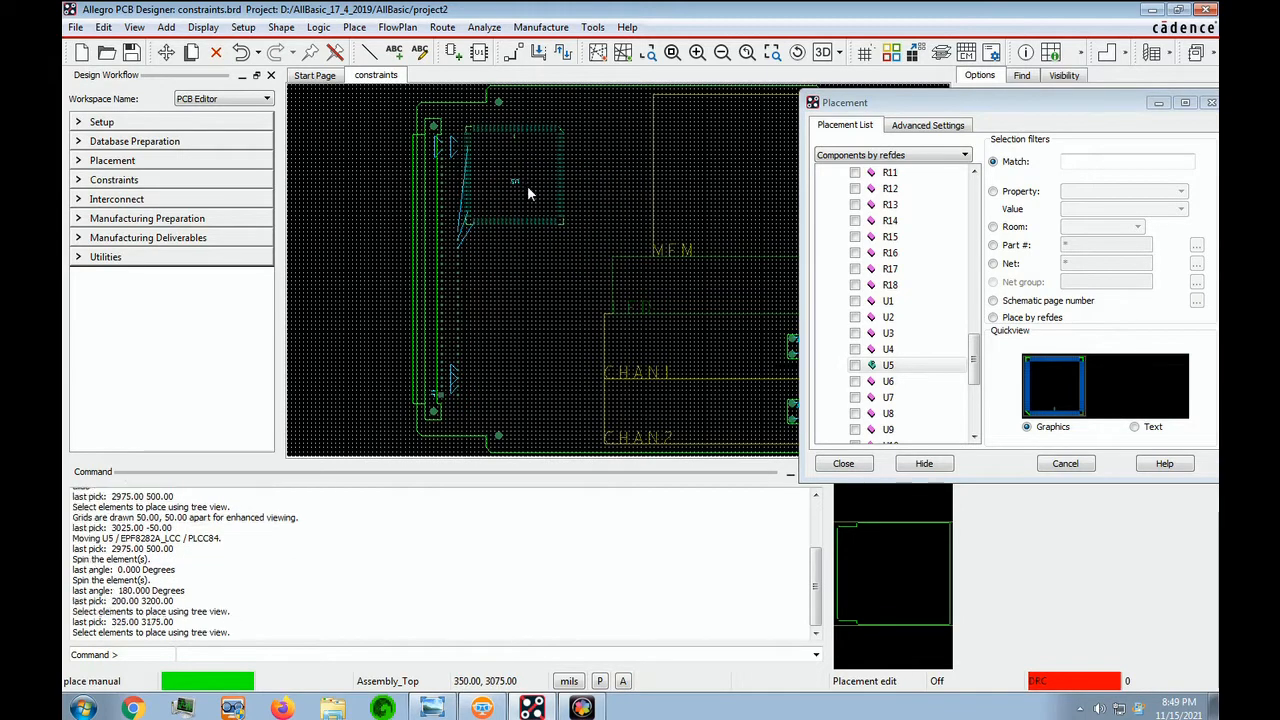
click(521, 128)
click(523, 238)
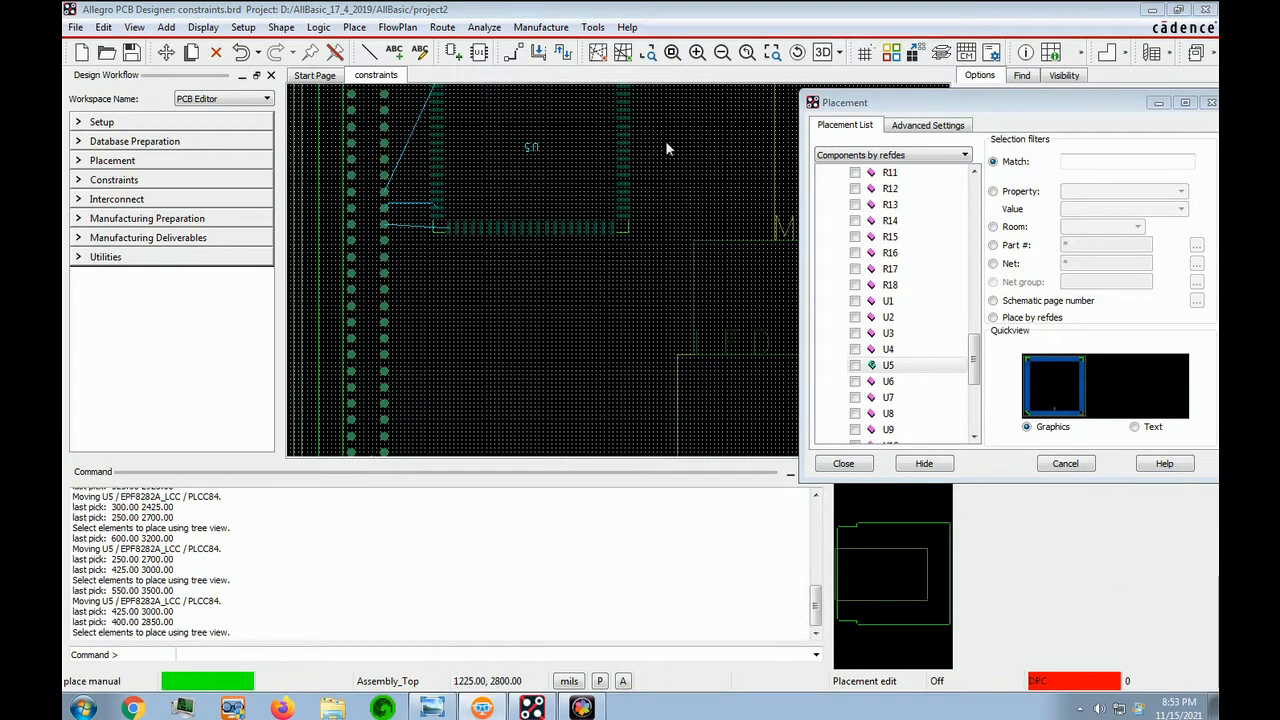
click(866, 54)
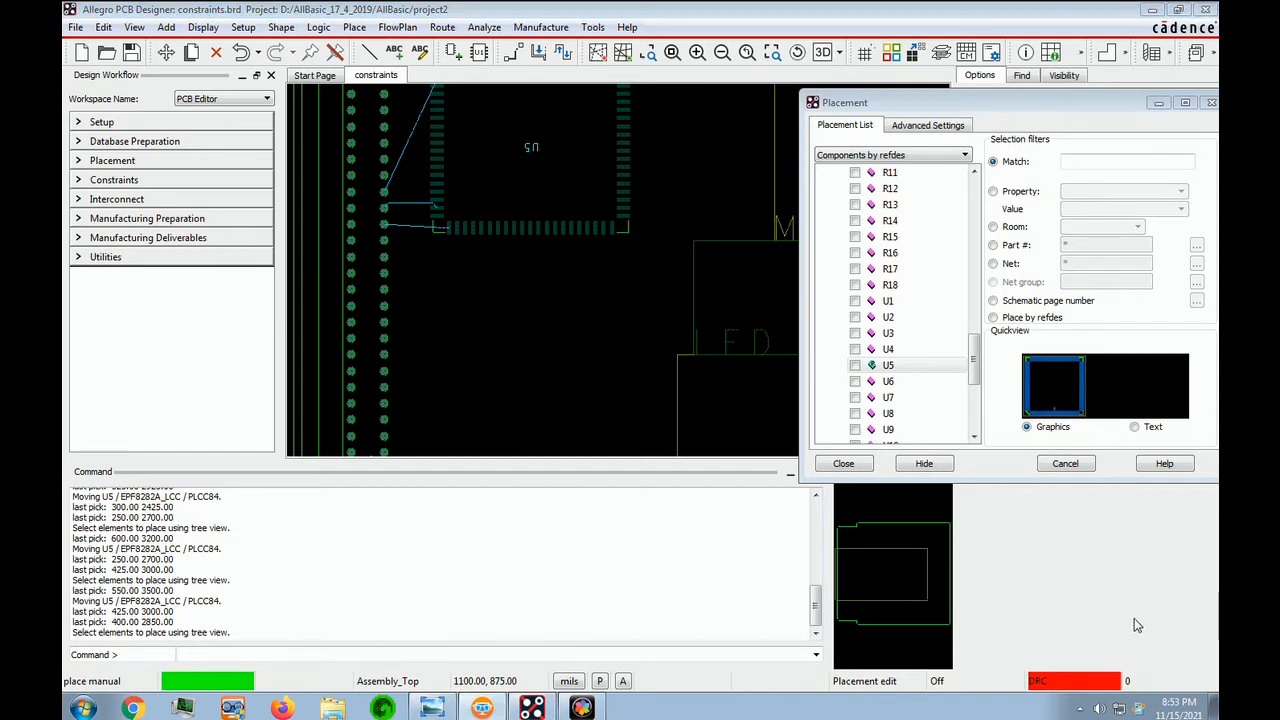
Step: Open the color settings for individual nets and filter the list by "gnd"
click(203, 27)
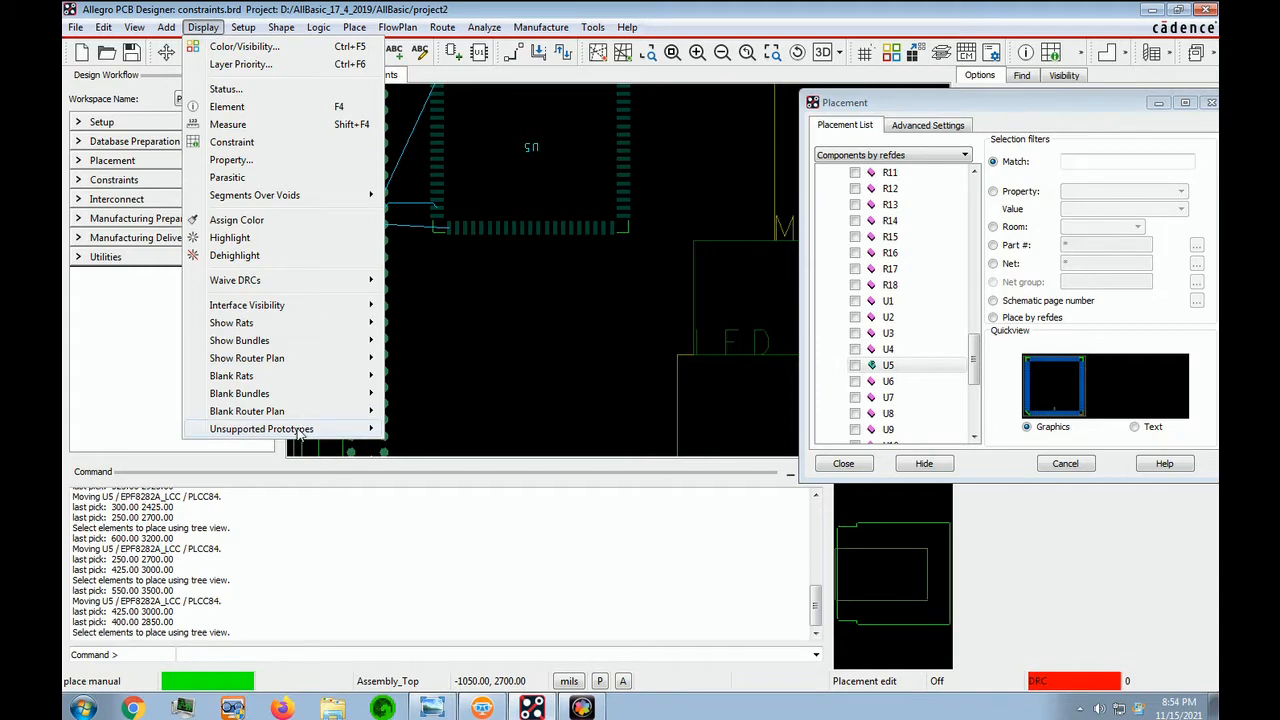
click(244, 46)
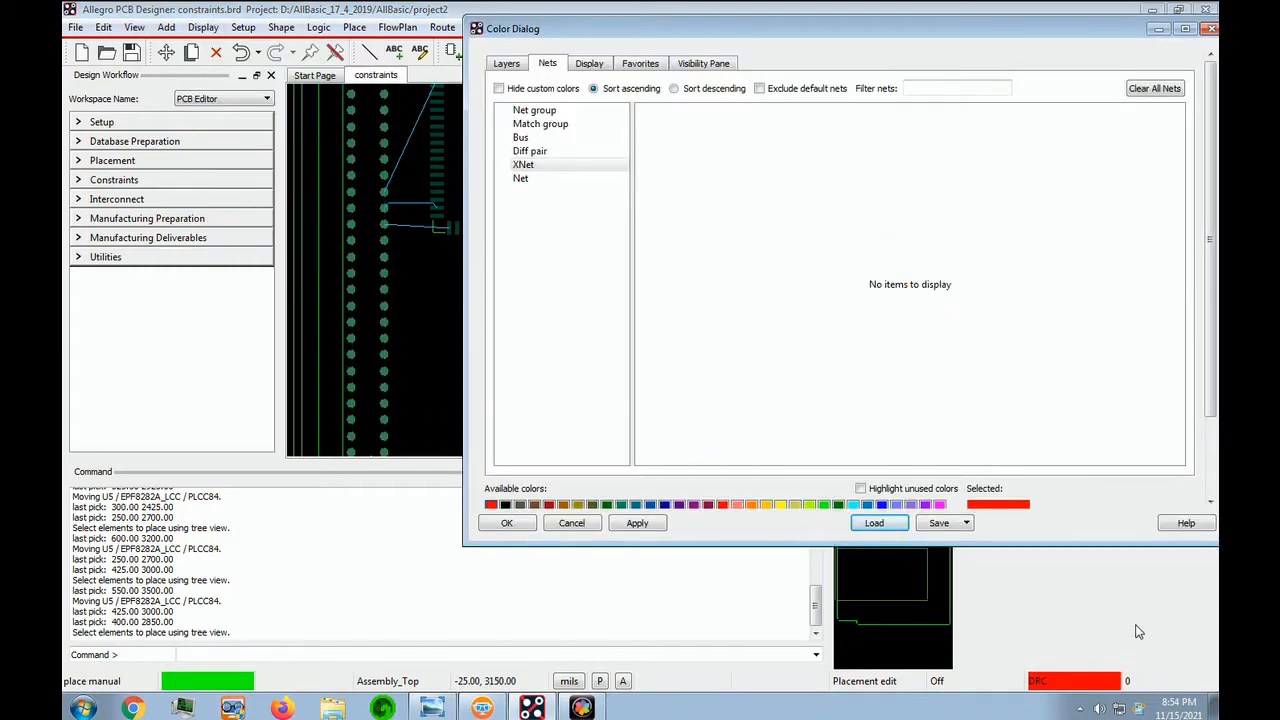
click(521, 180)
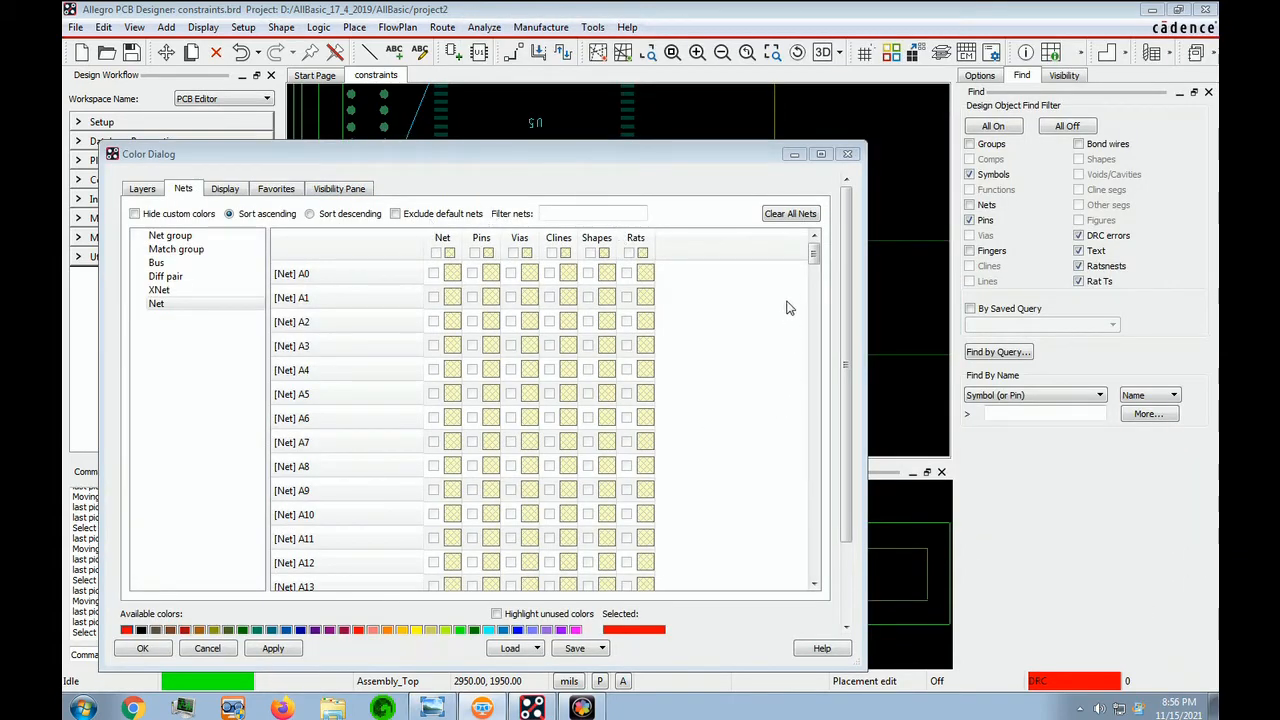
click(590, 215)
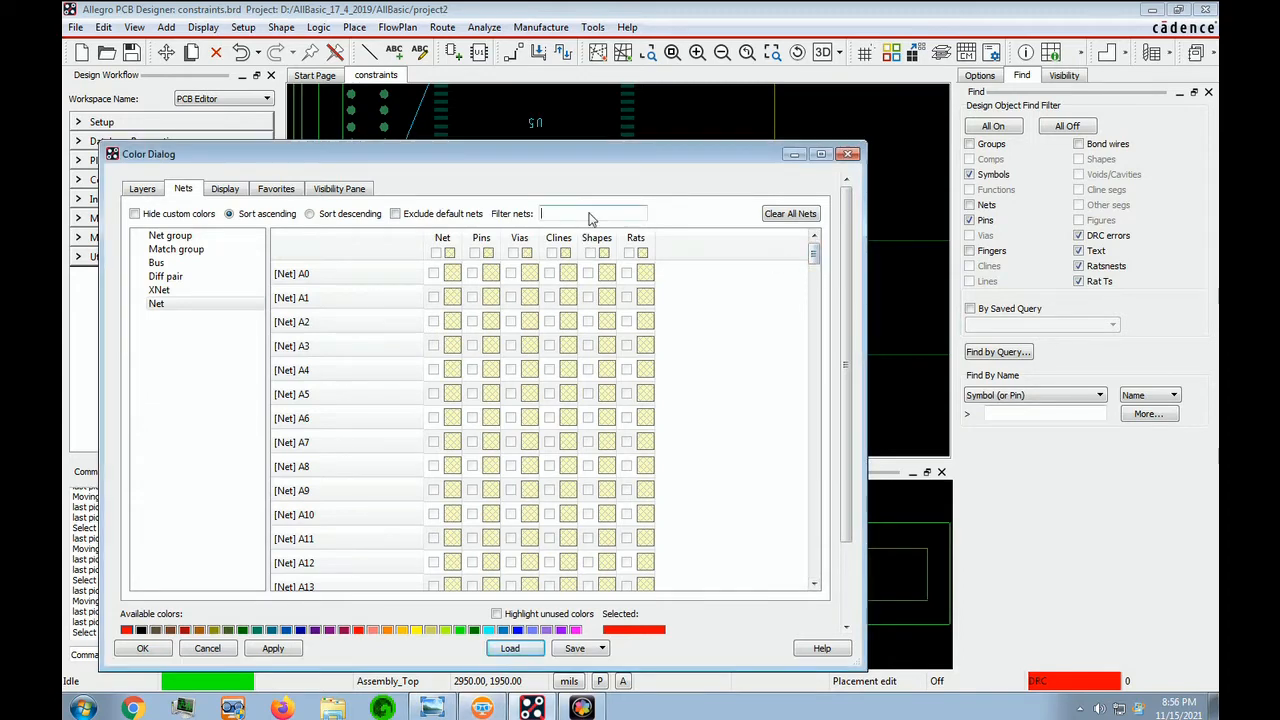
text(gnd)
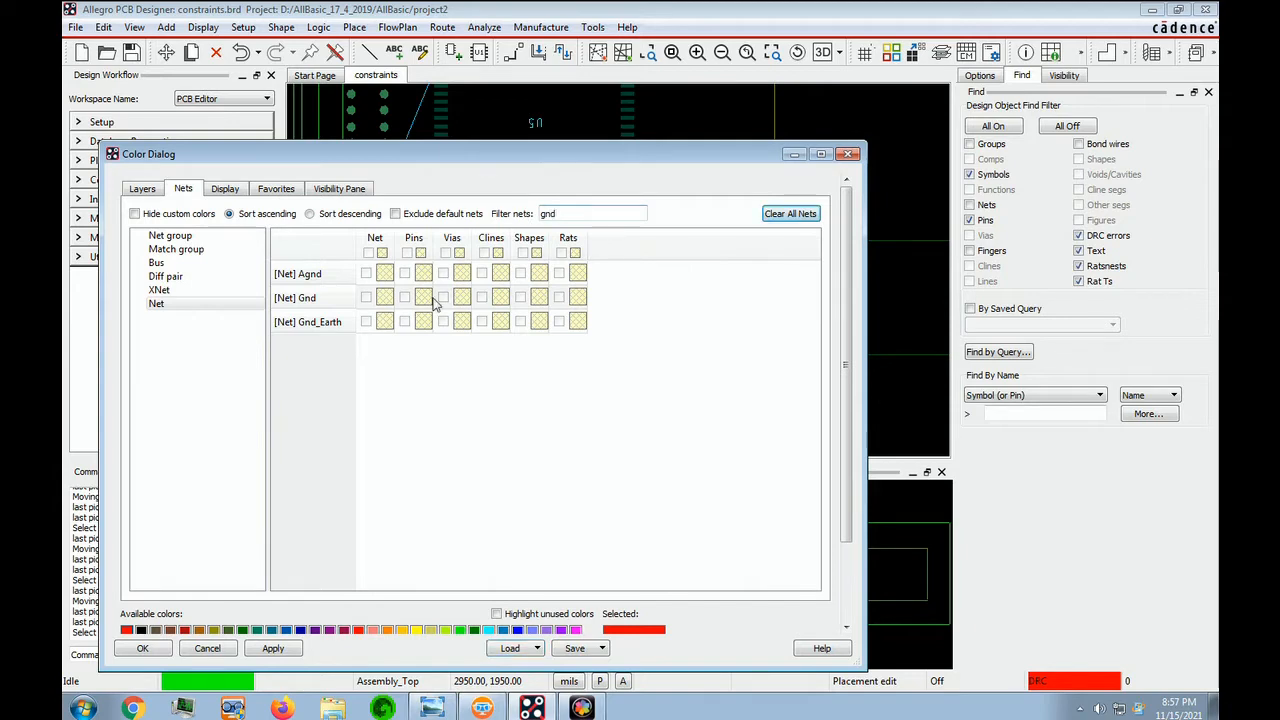
Step: Enable custom coloring on the Gnd net for net, pins, vias, clines, shapes and rats
click(366, 298)
click(367, 299)
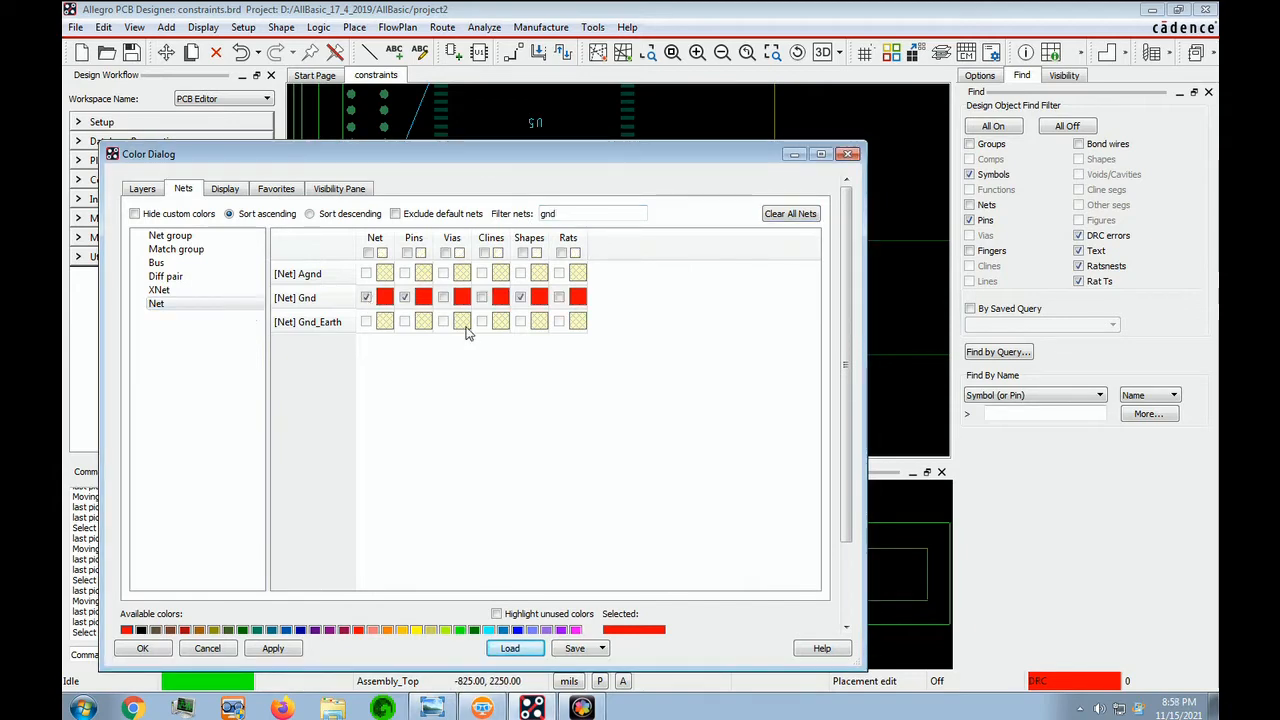
click(443, 297)
click(482, 297)
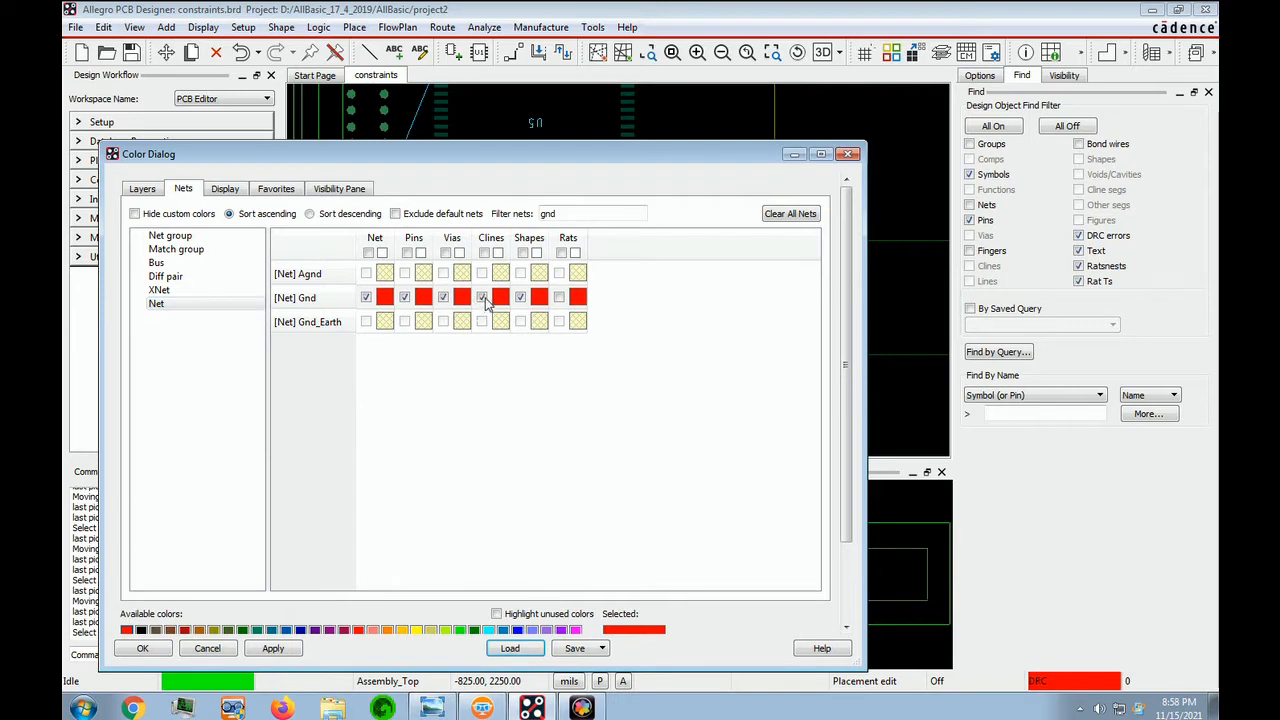
click(559, 297)
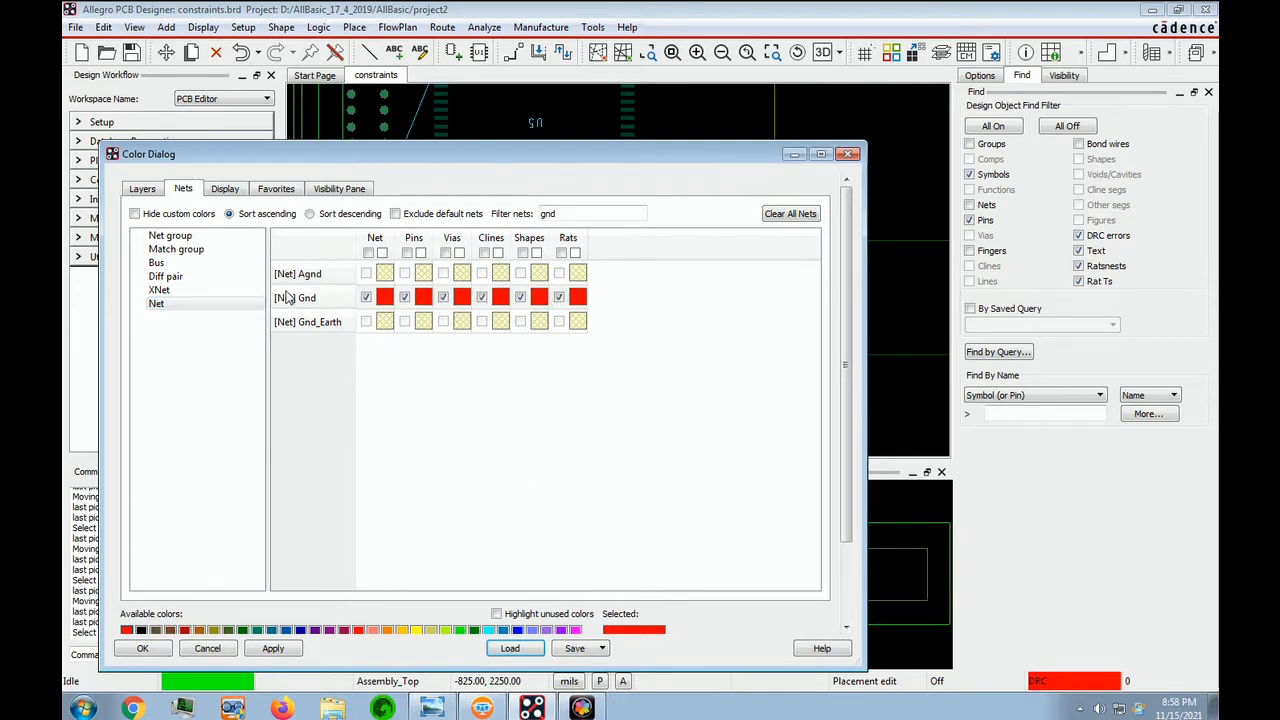
Step: Assign bright green to all of the Gnd net's elements, including its vias, clines and rats
click(461, 630)
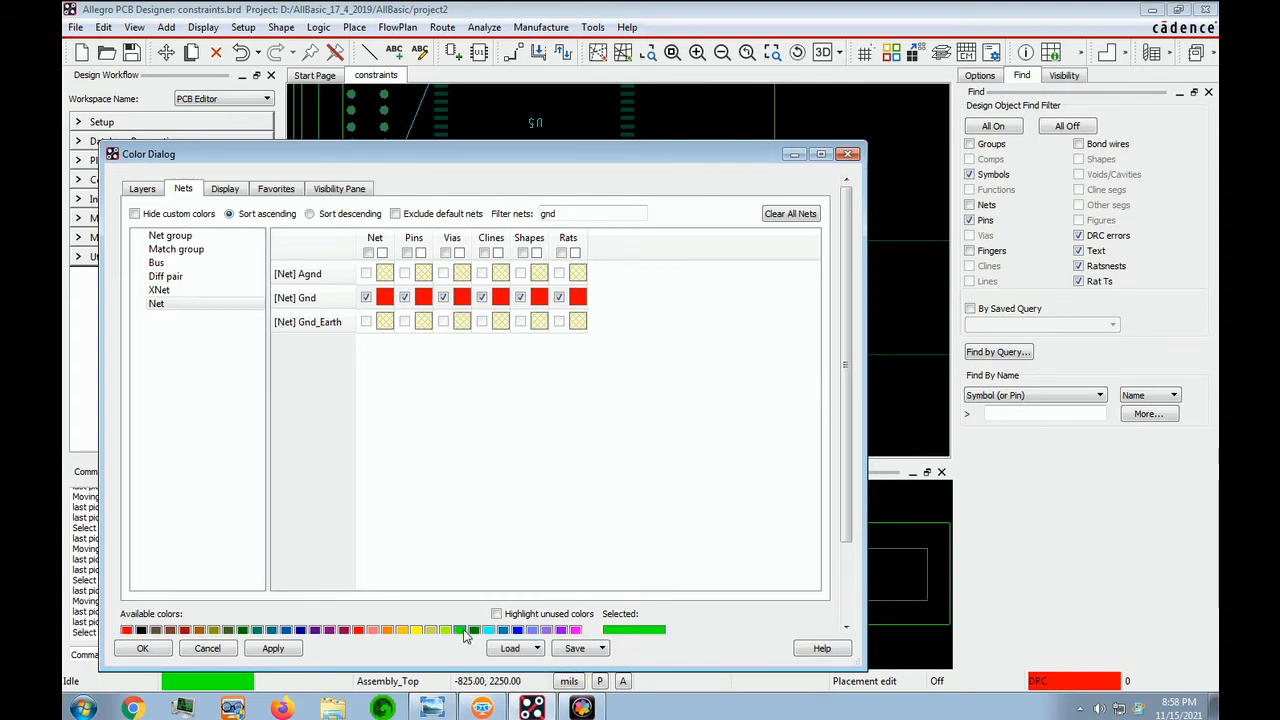
click(386, 298)
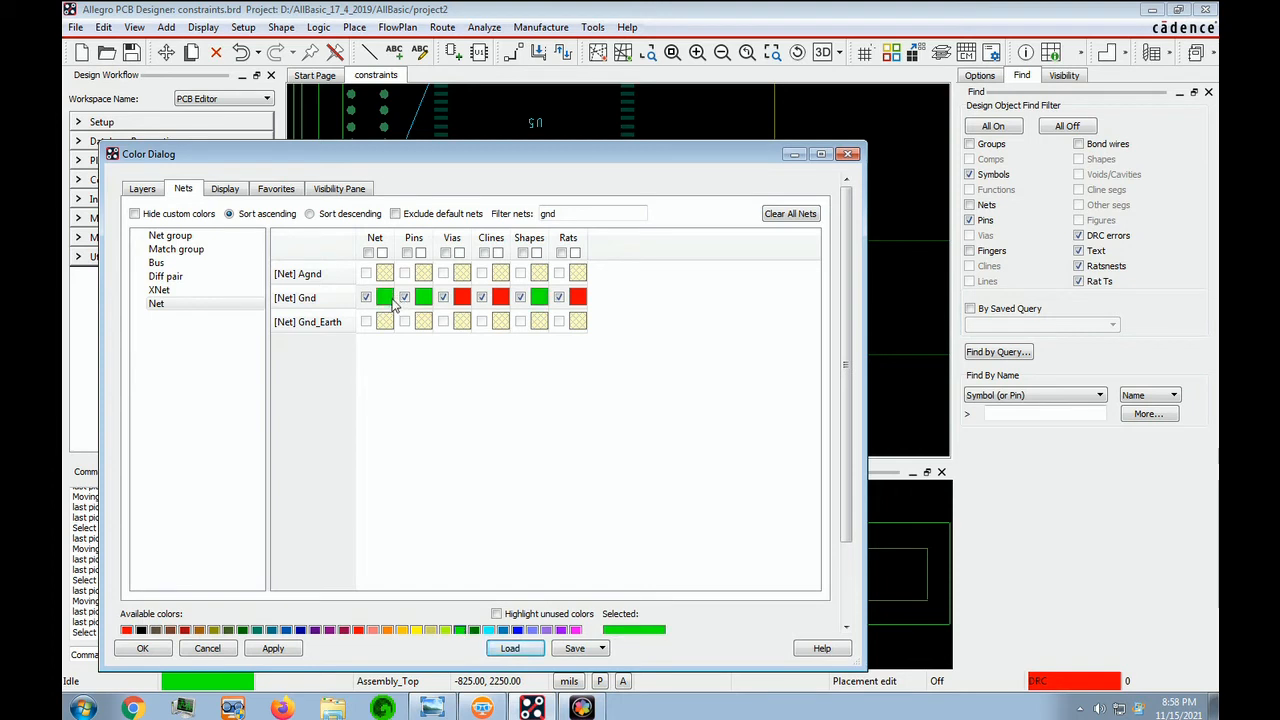
click(500, 297)
click(577, 297)
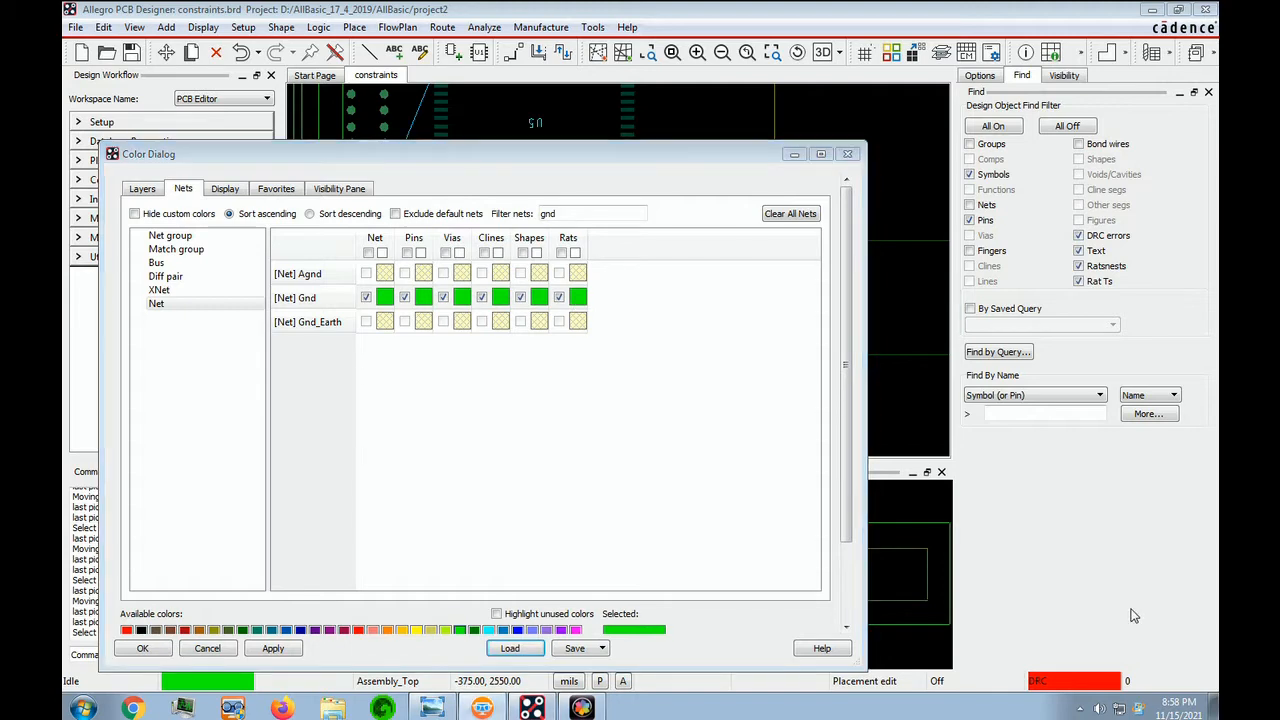
Step: Filter the net list by "vcc" and enable custom coloring on the Vcc net for net, pins, vias, clines, shapes and rats
click(574, 214)
drag(574, 214, 478, 205)
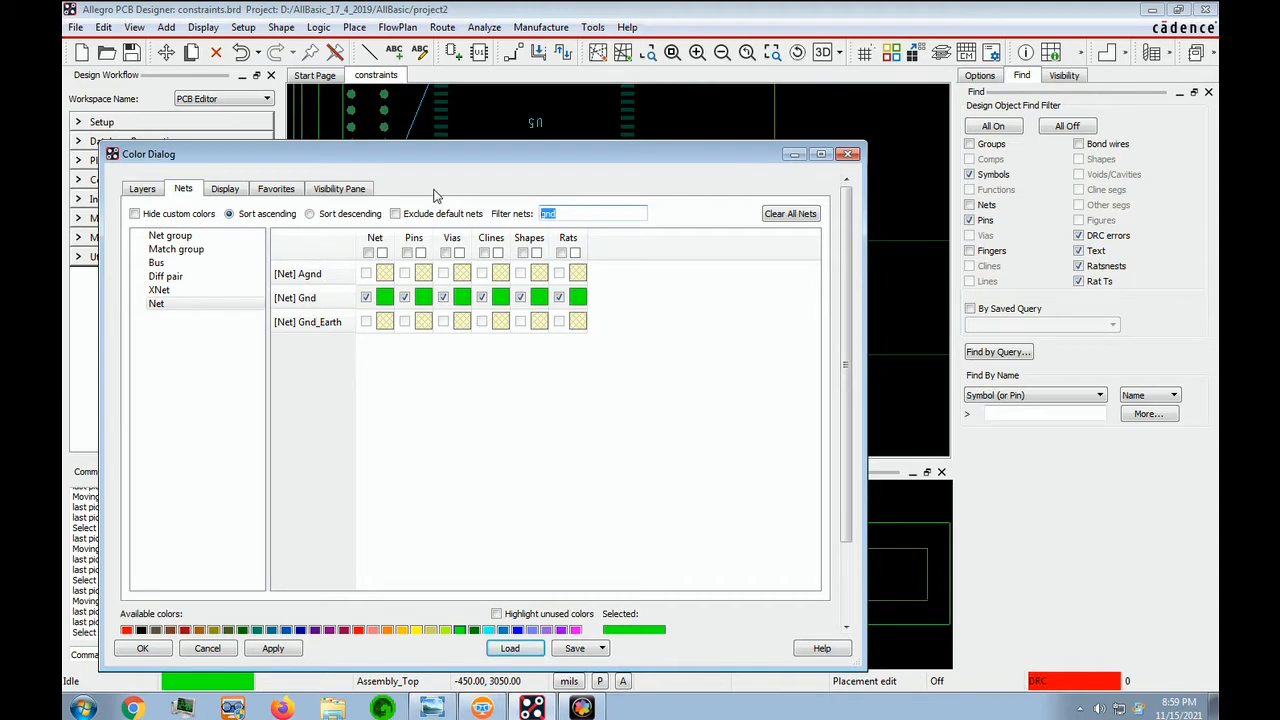
text(vcc)
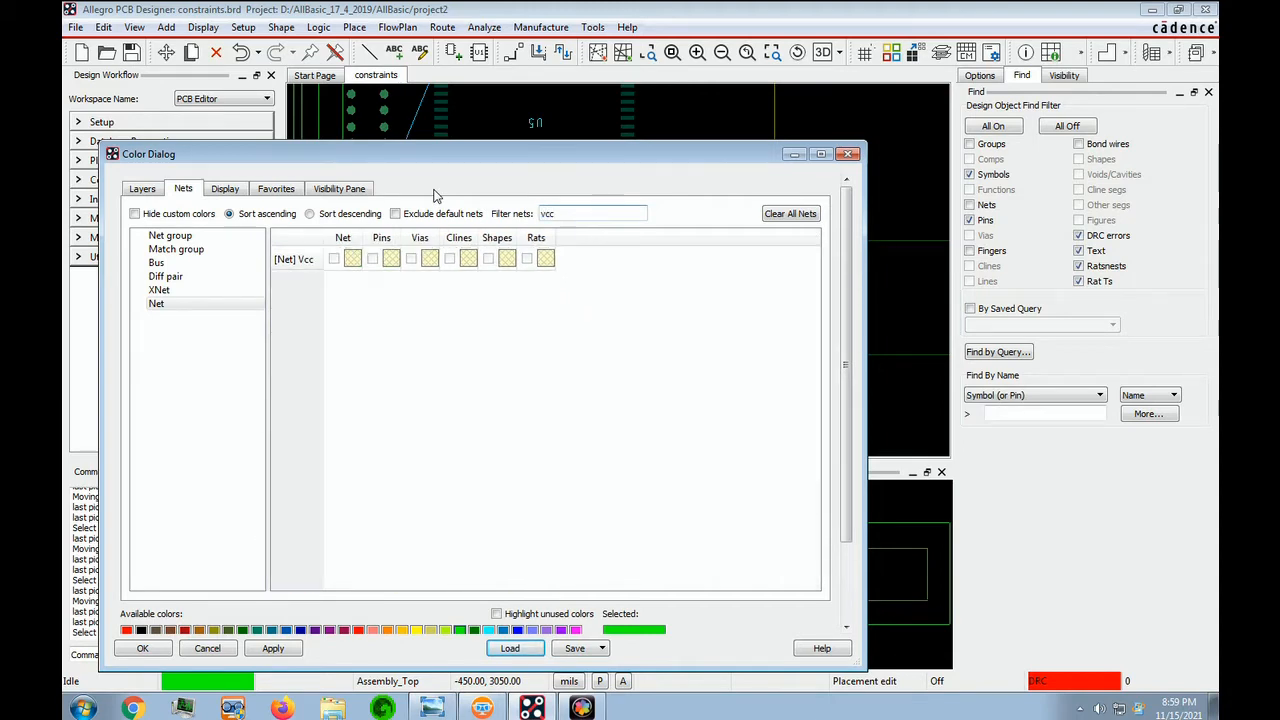
key(Tab)
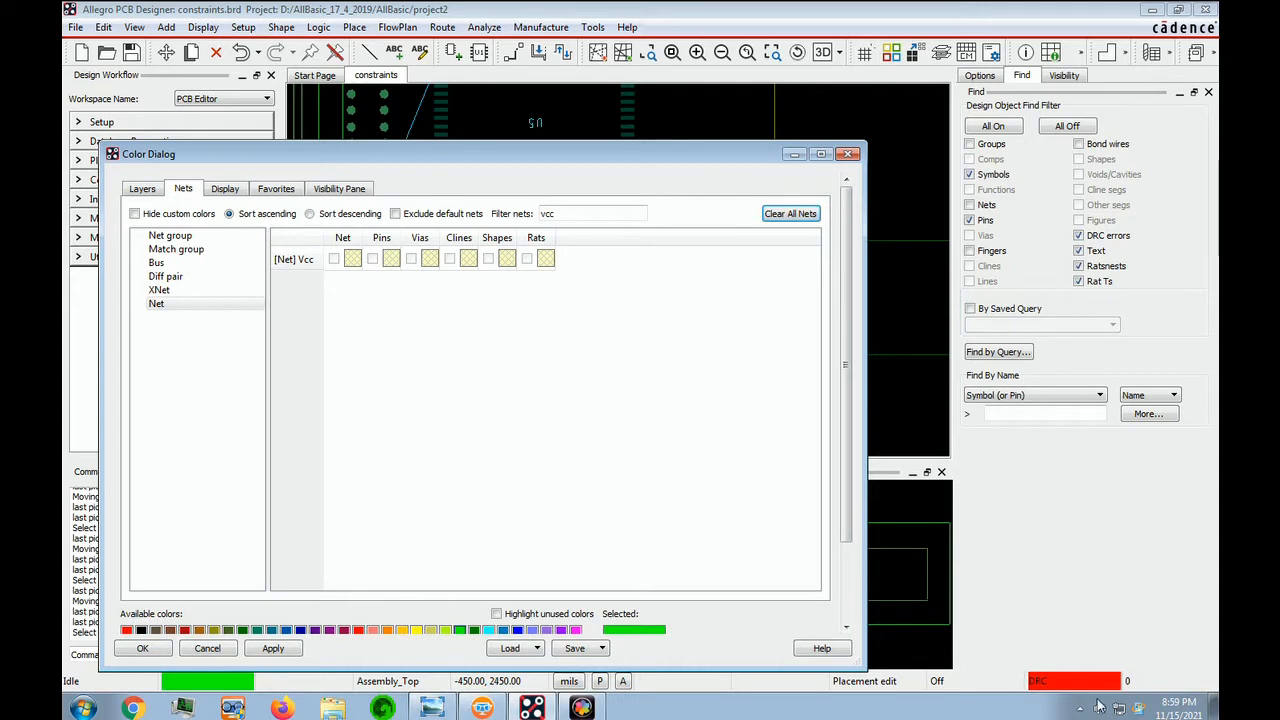
click(335, 260)
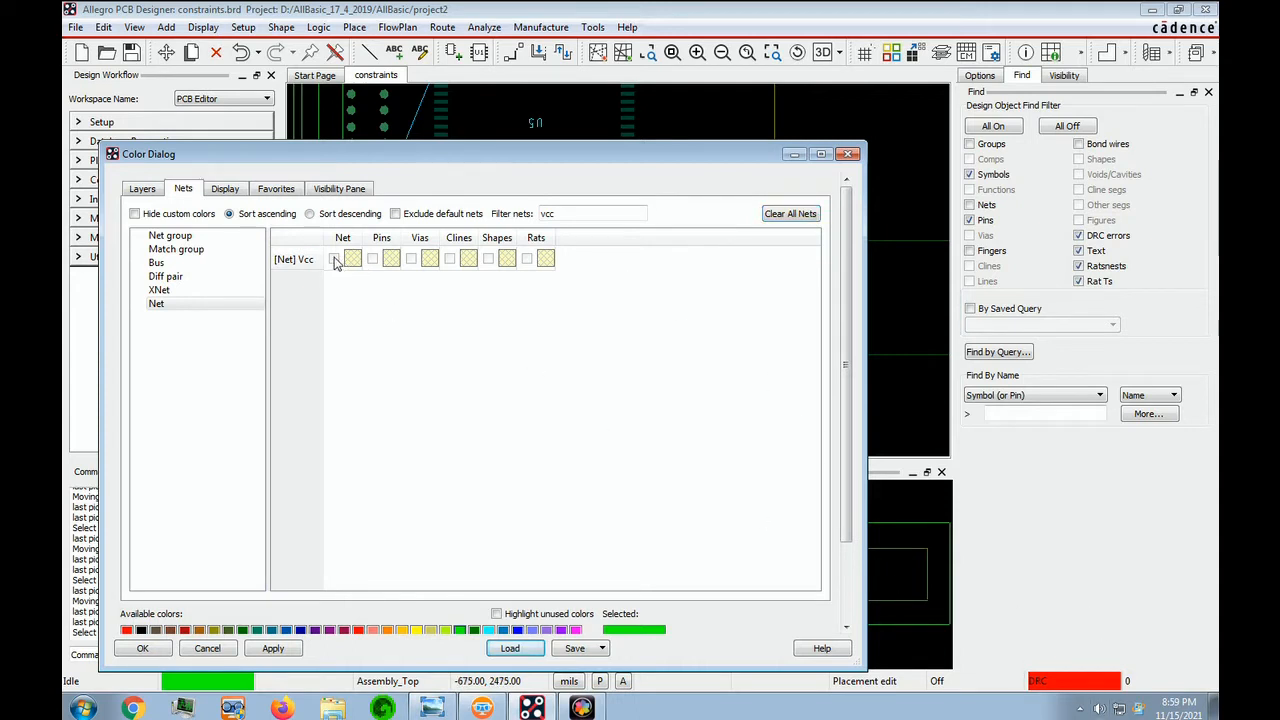
click(352, 260)
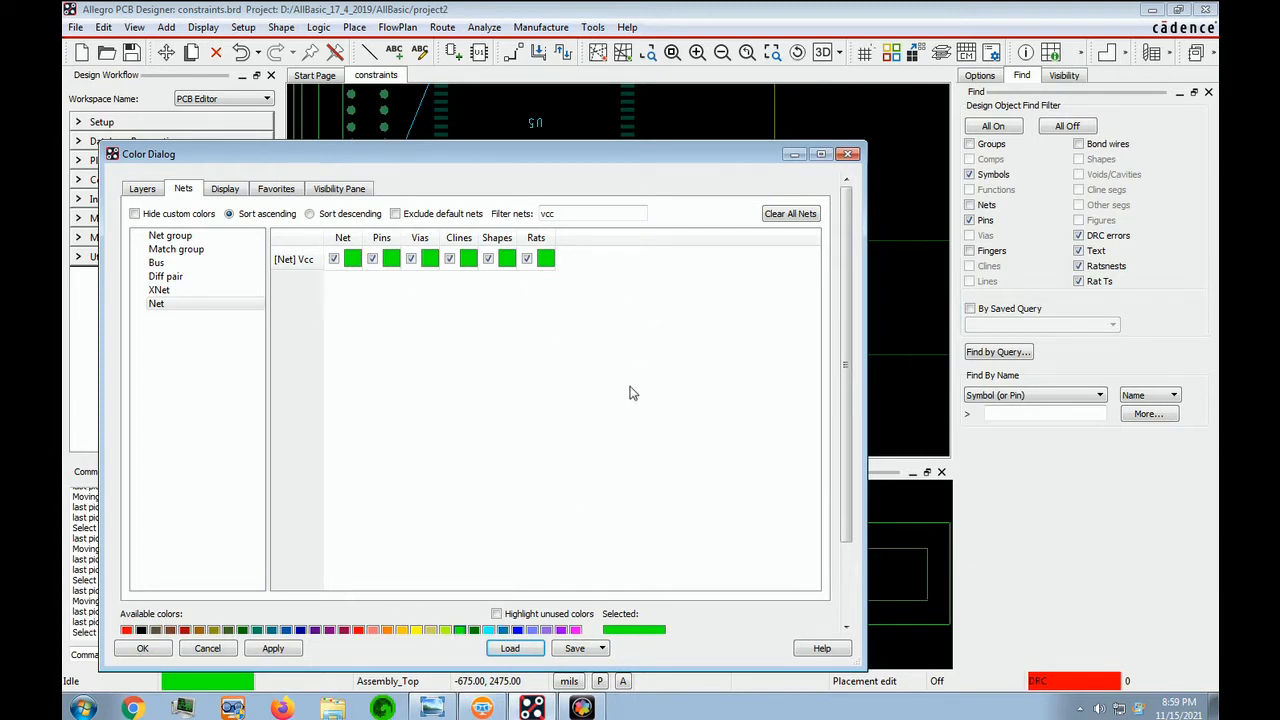
Step: Assign red to all of the Vcc net's elements and accept the color settings
click(126, 630)
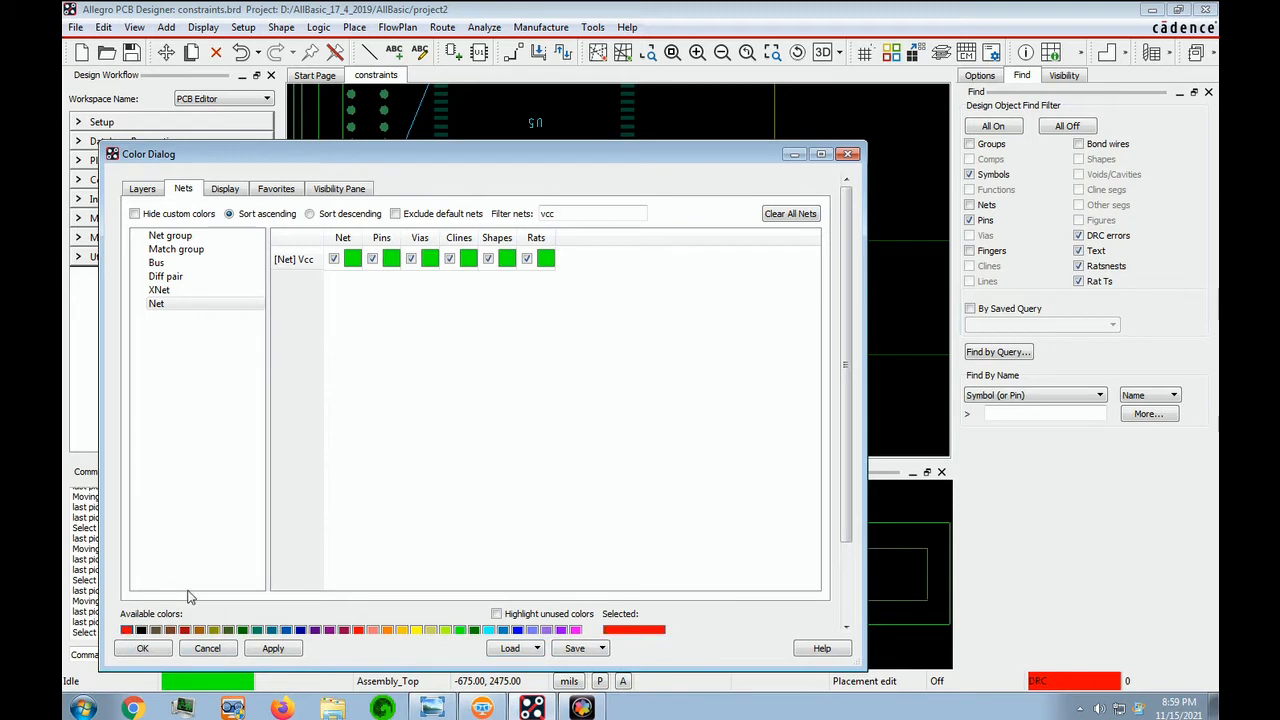
click(352, 259)
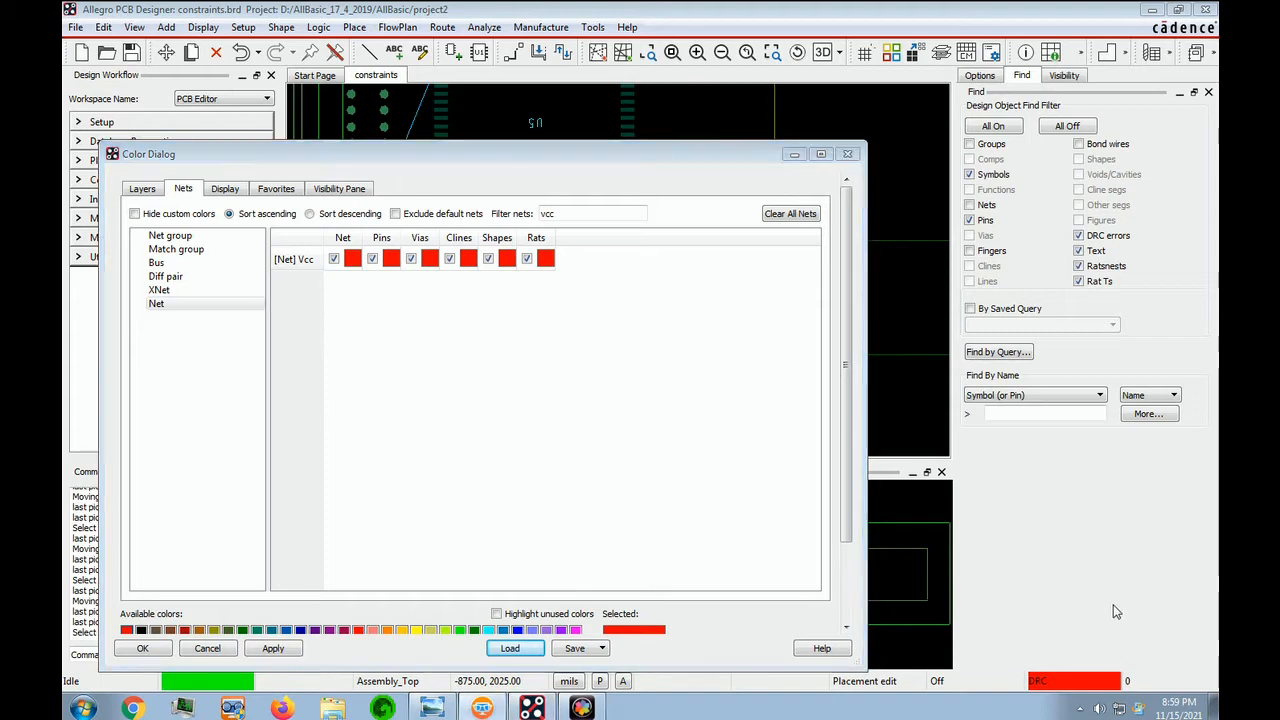
click(145, 650)
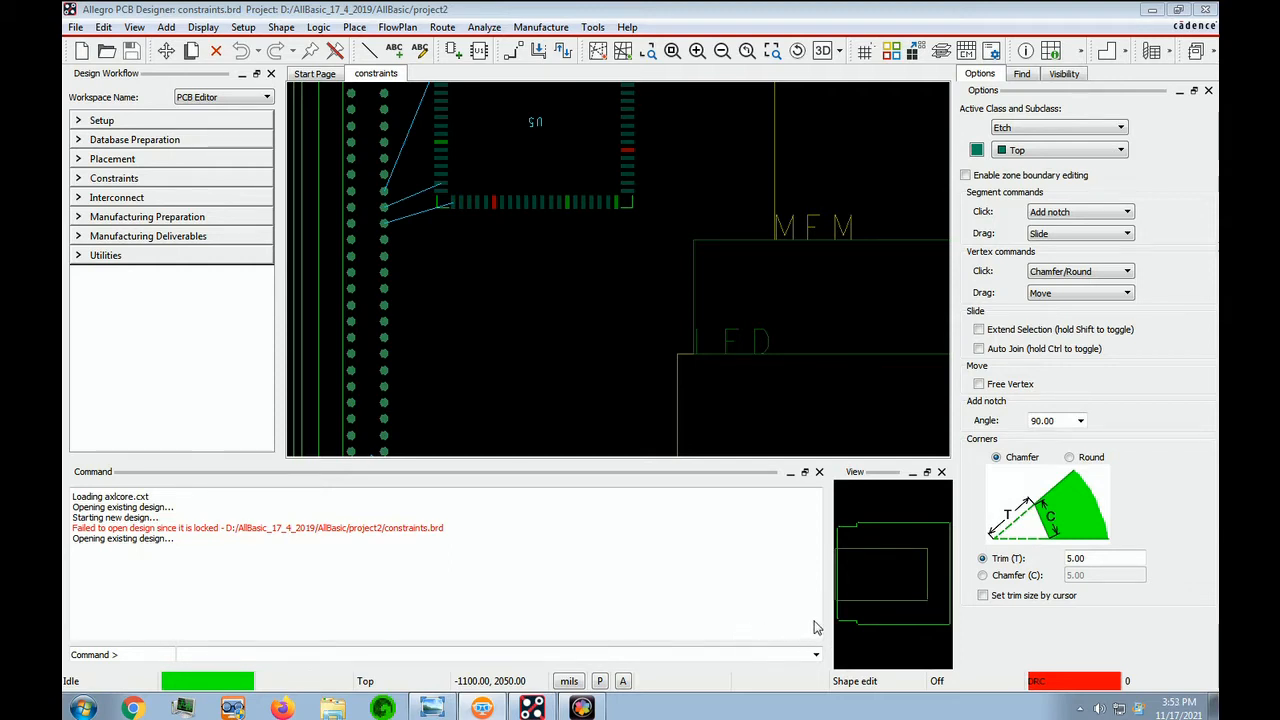
Step: Set the default symbol placement angle to 180 degrees in the design parameters
click(243, 27)
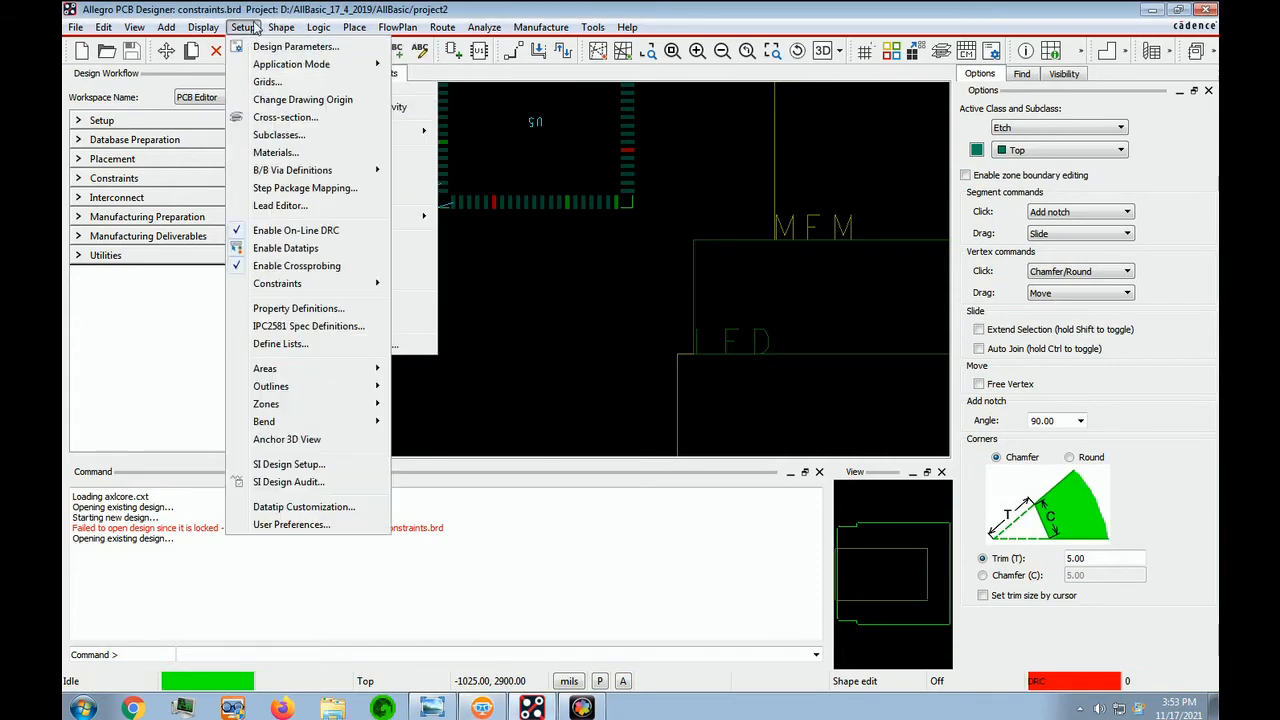
click(294, 47)
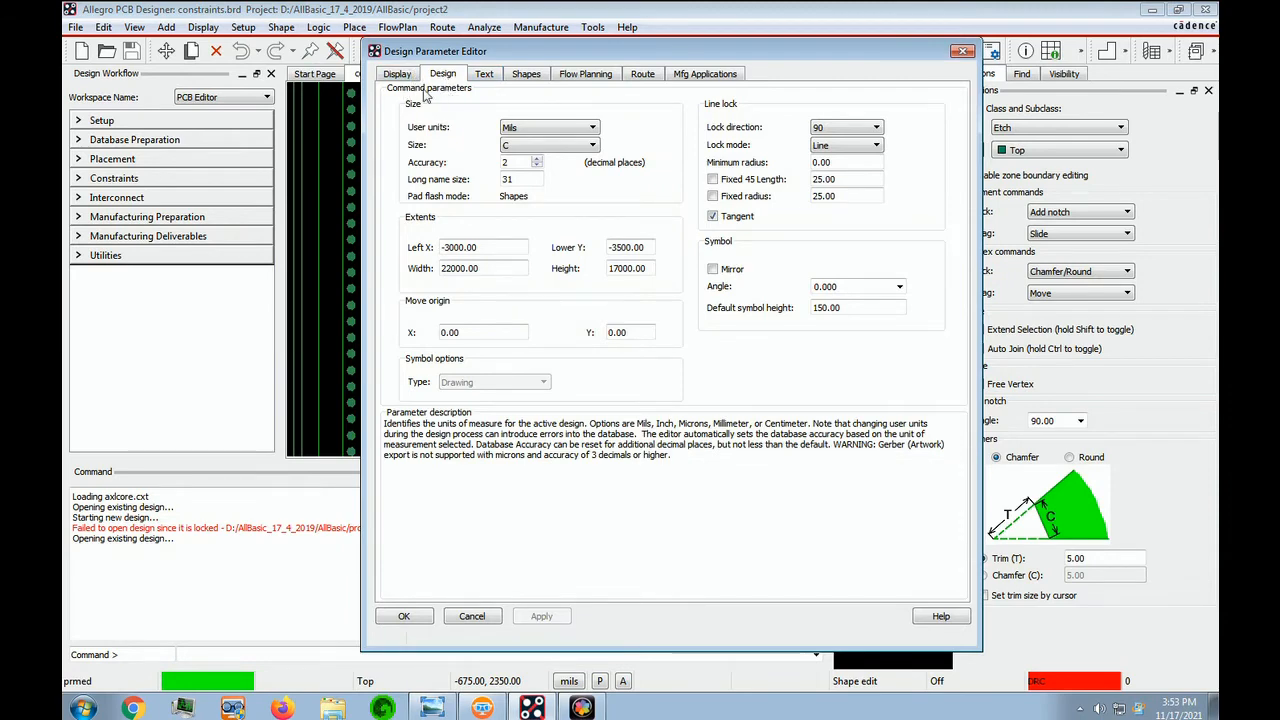
click(397, 76)
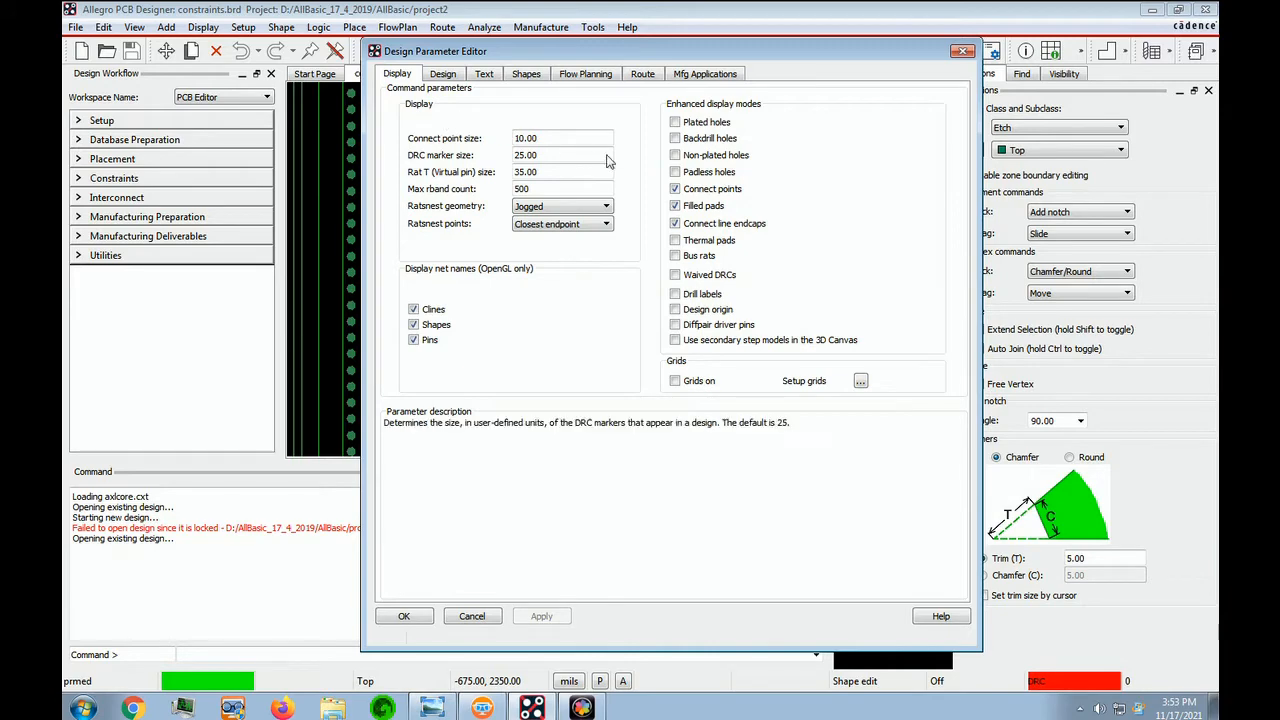
click(446, 76)
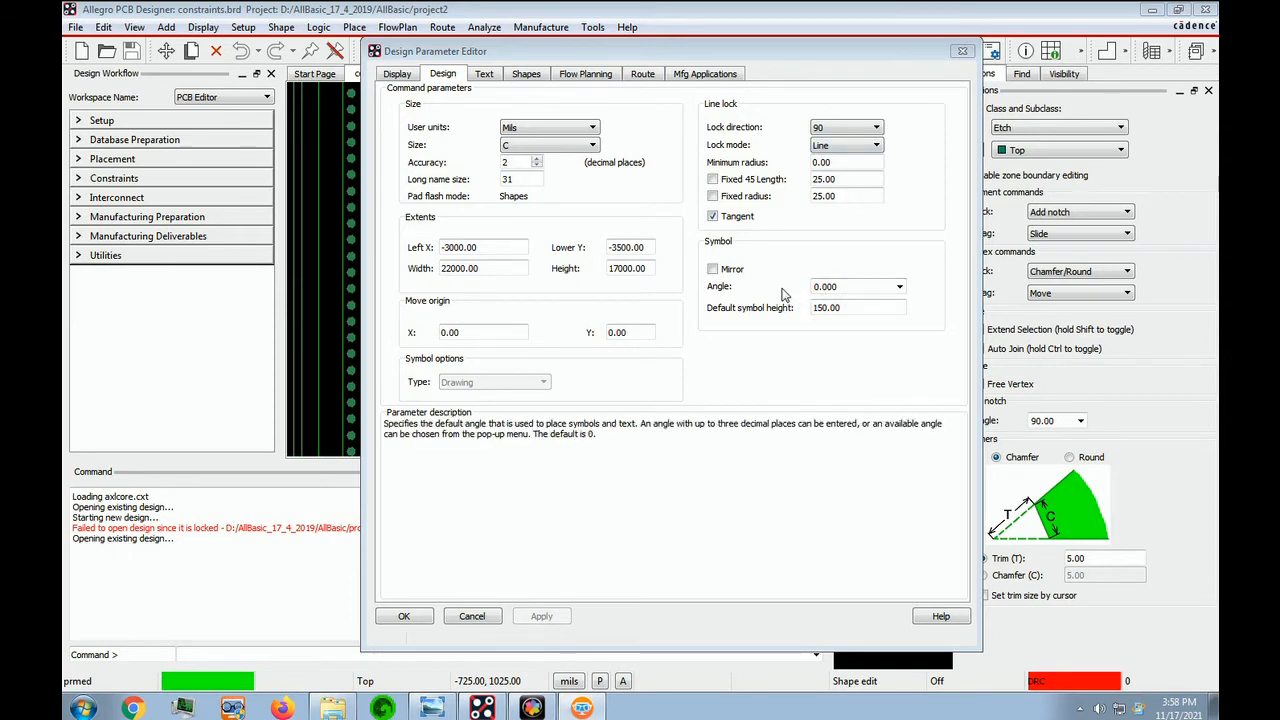
click(900, 289)
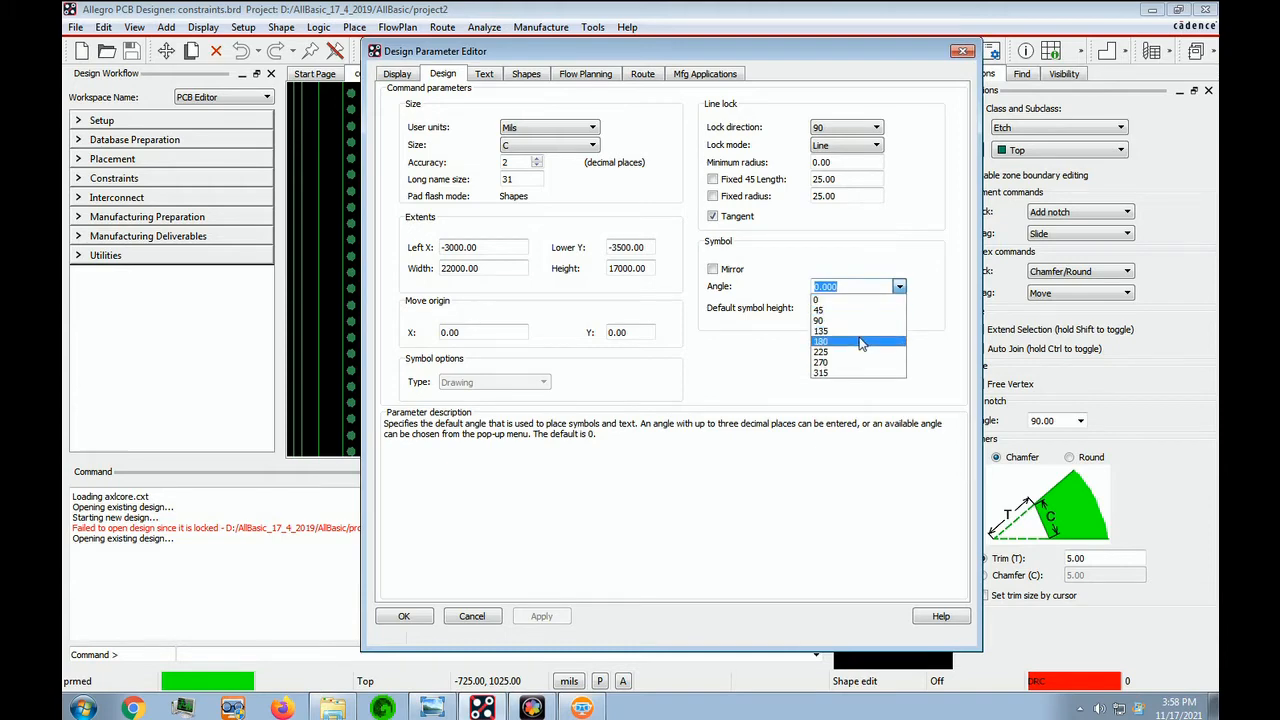
click(860, 342)
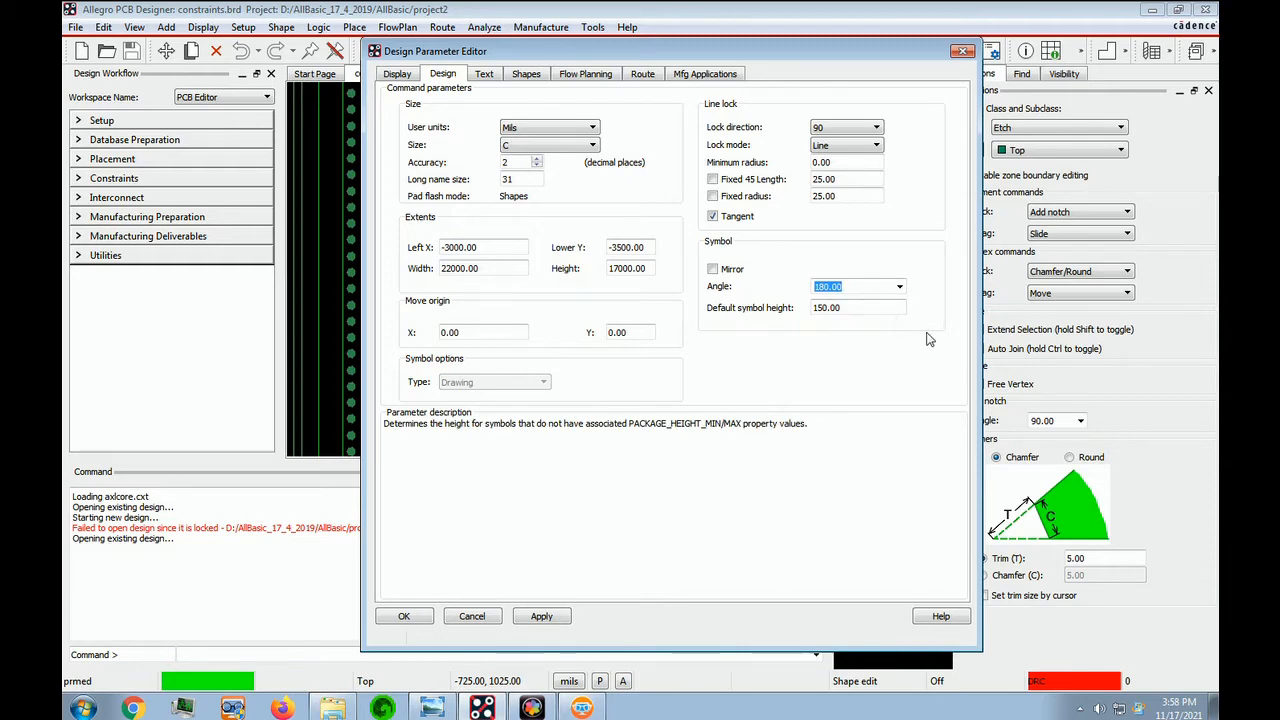
click(885, 639)
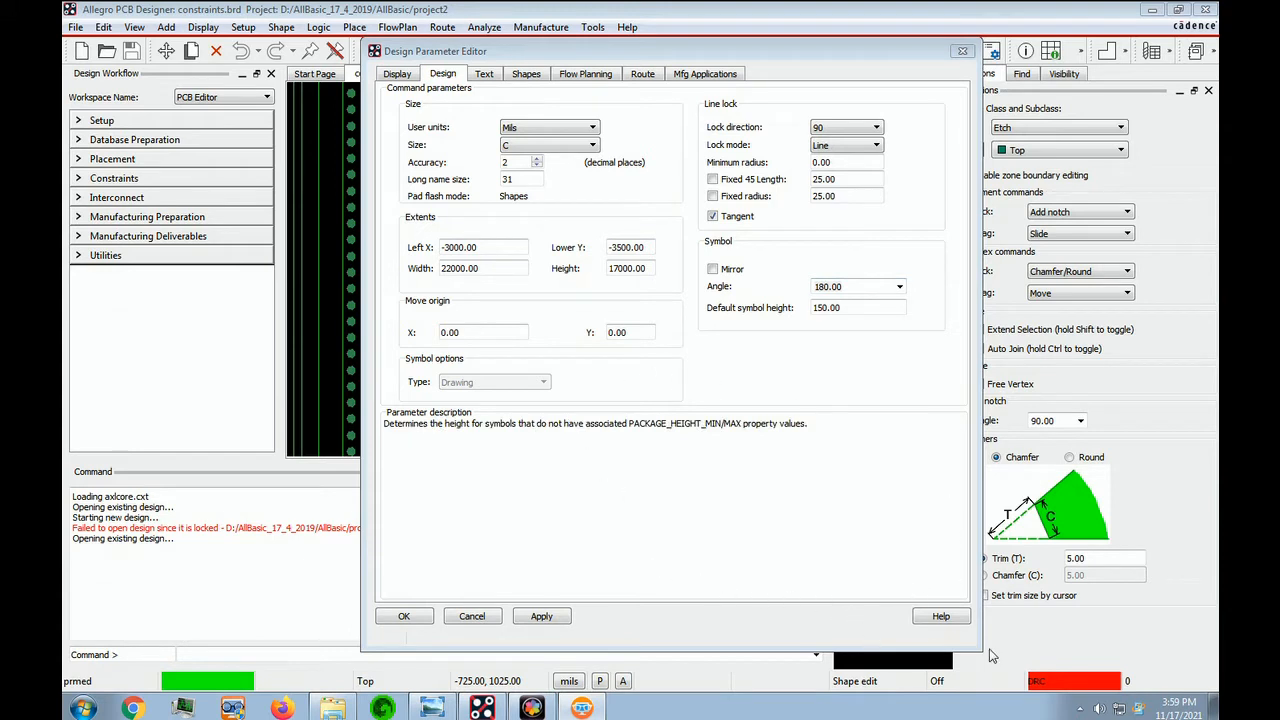
click(404, 617)
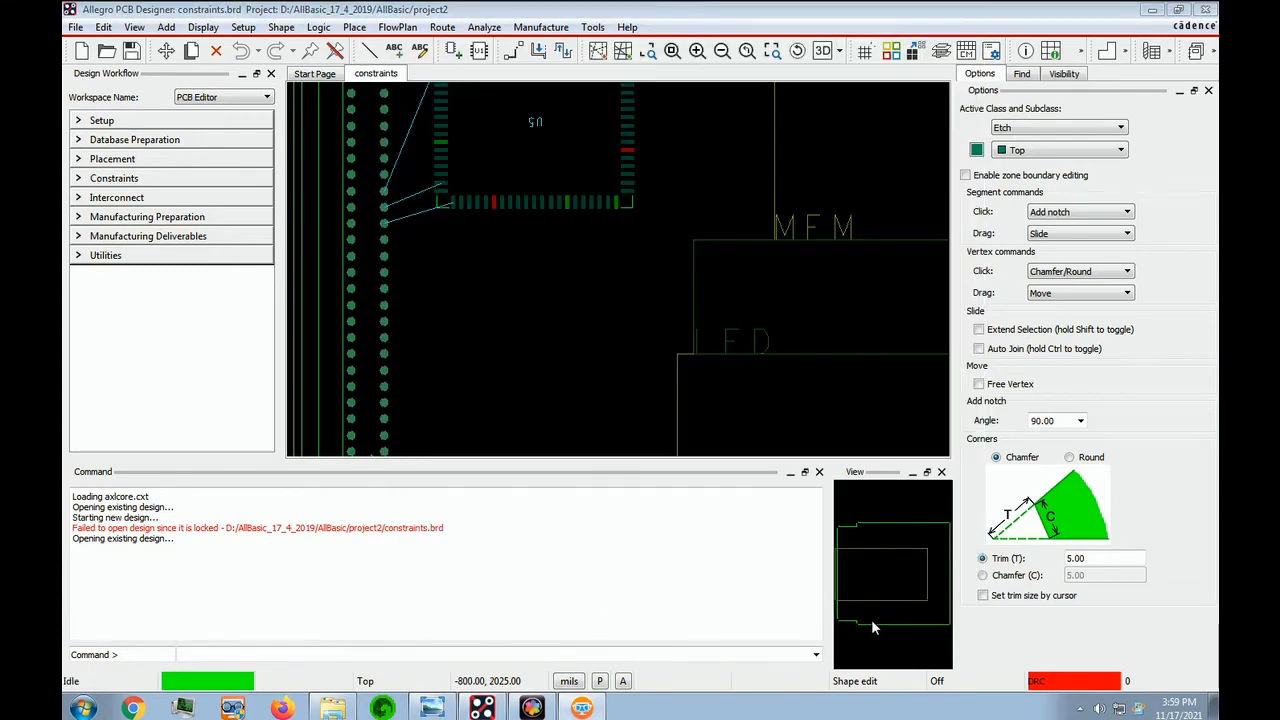
Step: Open manual component placement and filter the components by reference designator, first with "u1" and finally with "u*"
click(618, 339)
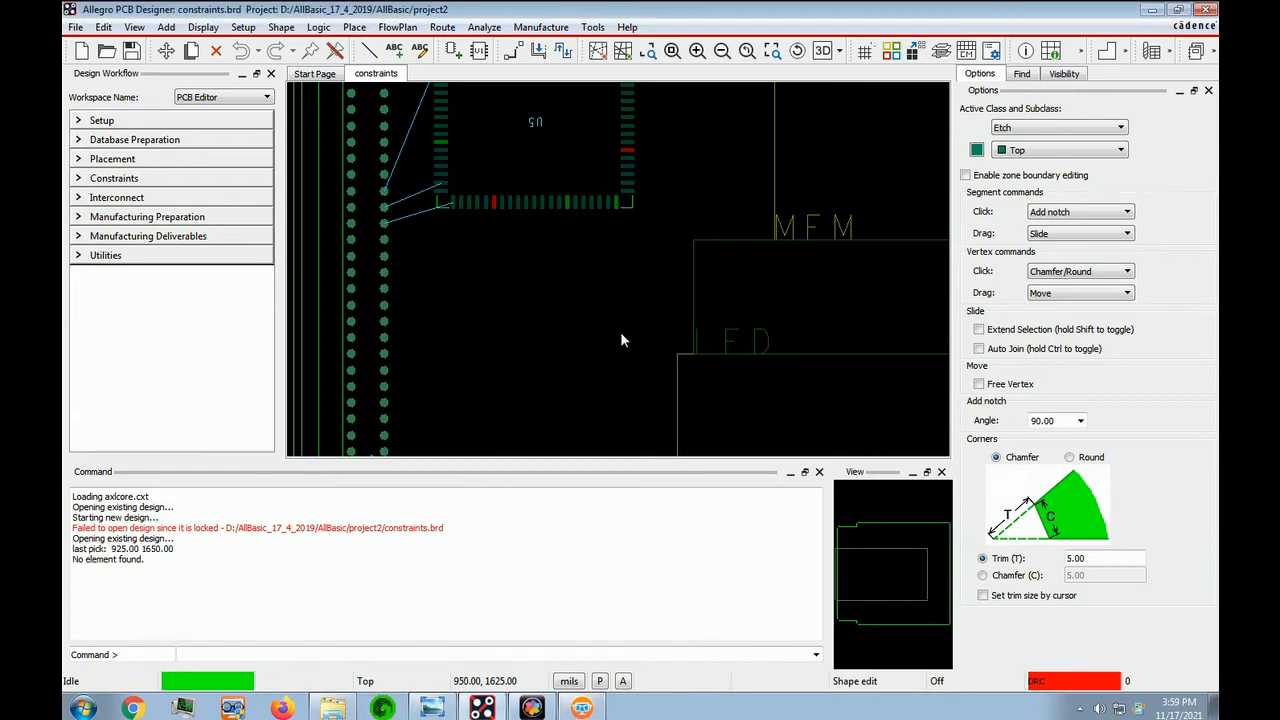
scroll(620, 341, down, 1)
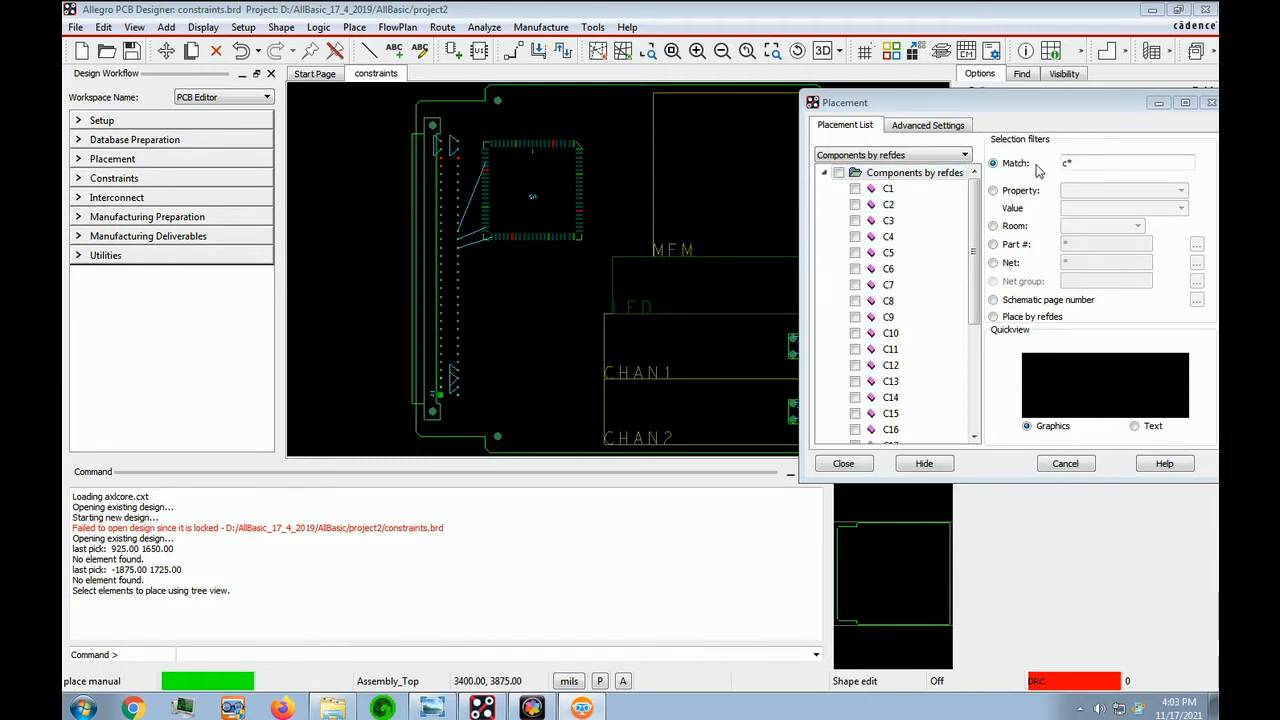
drag(1040, 167, 1097, 166)
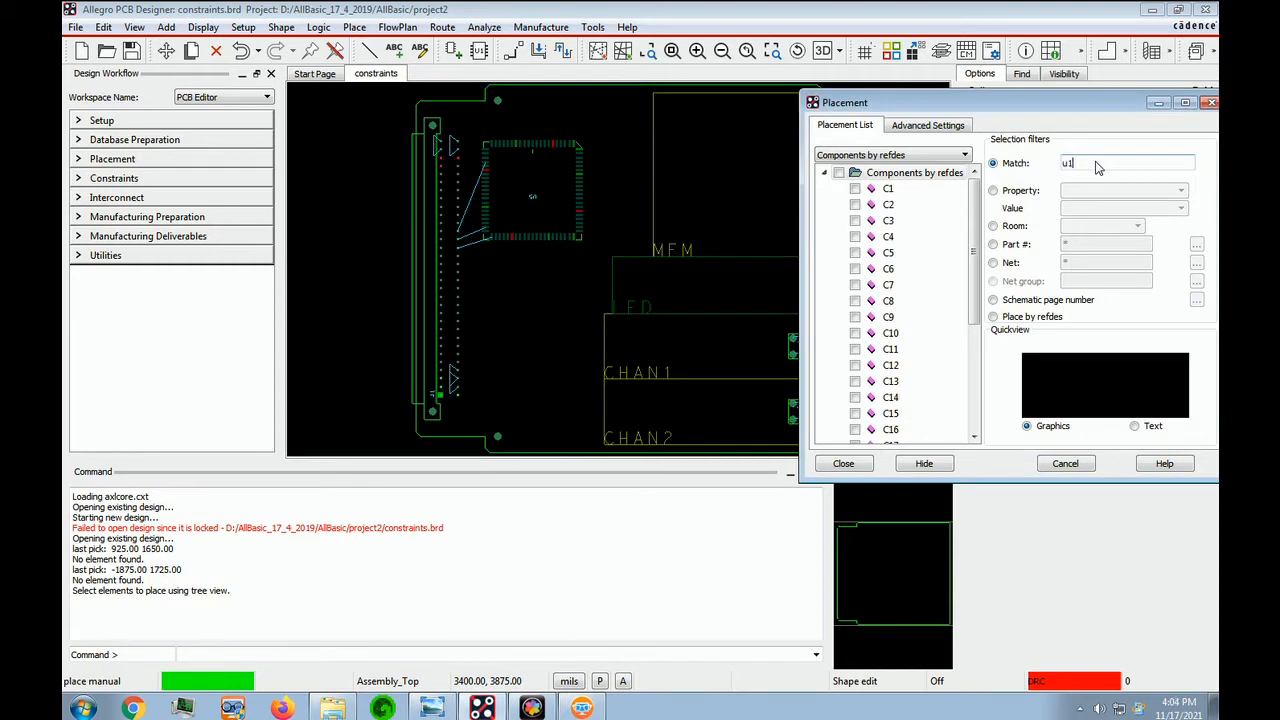
key(Return)
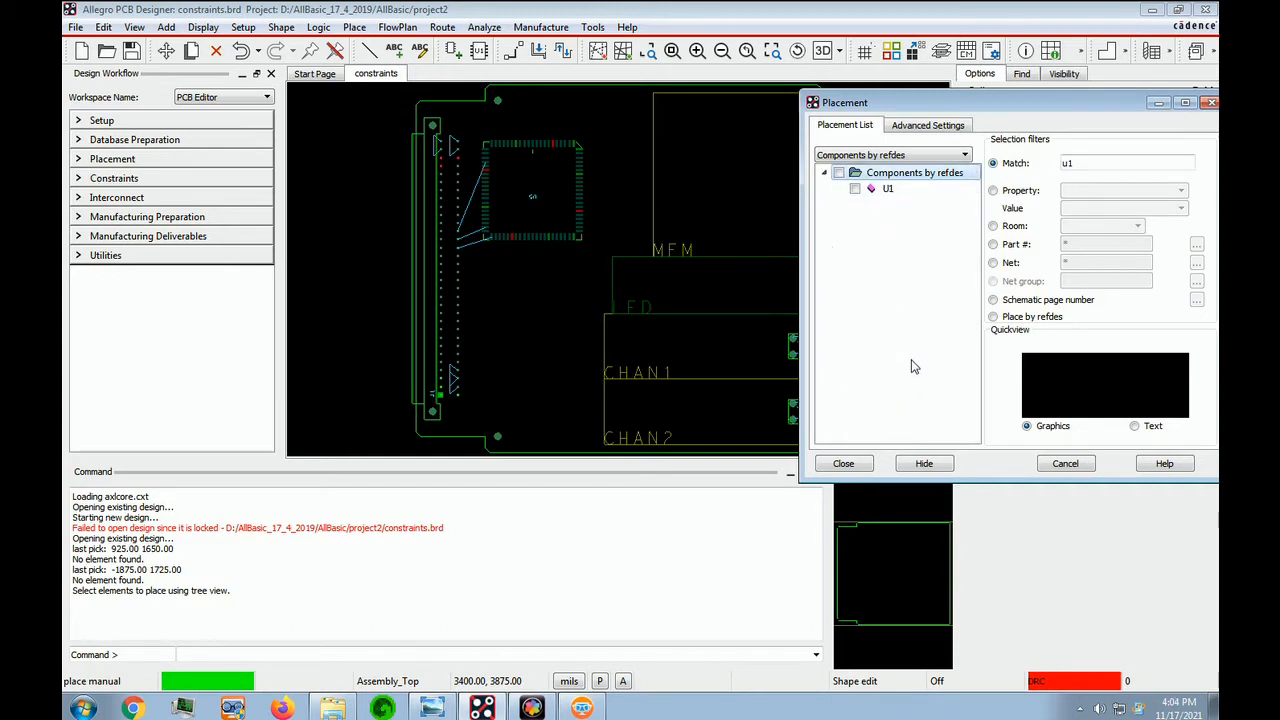
double_click(1070, 163)
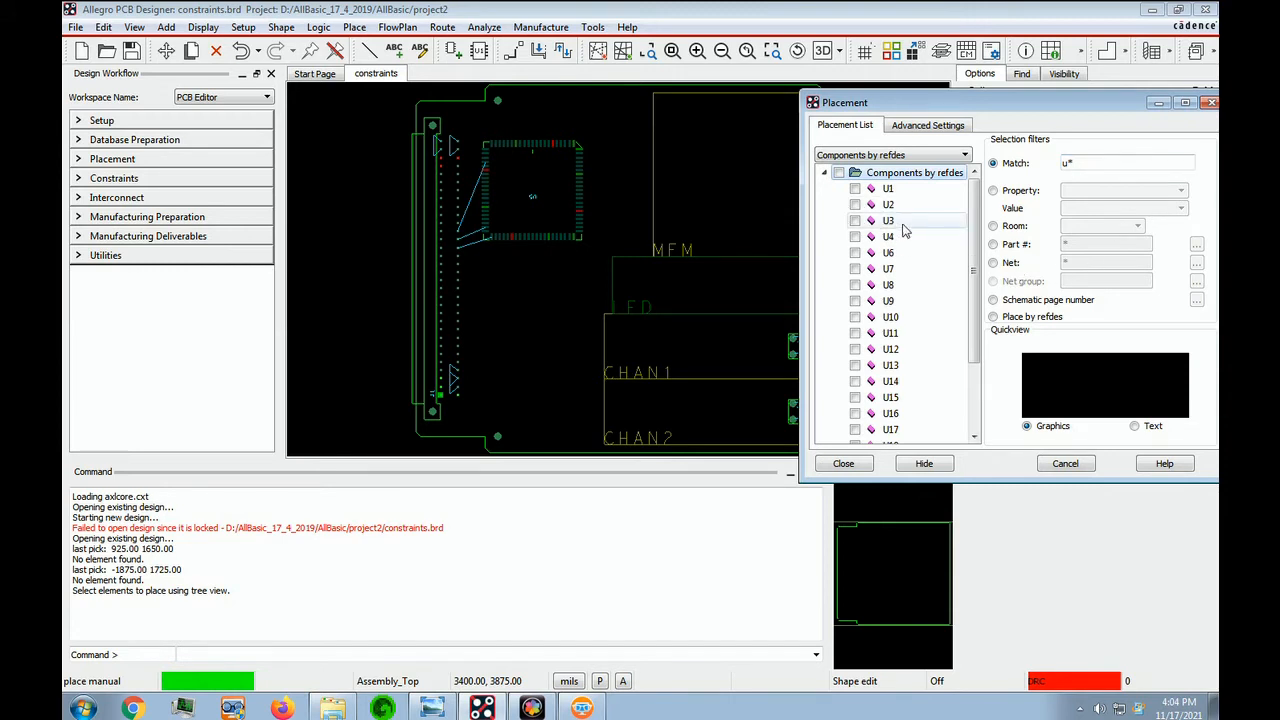
Step: Select components U1, U2, U3 and U4 for placement
click(855, 189)
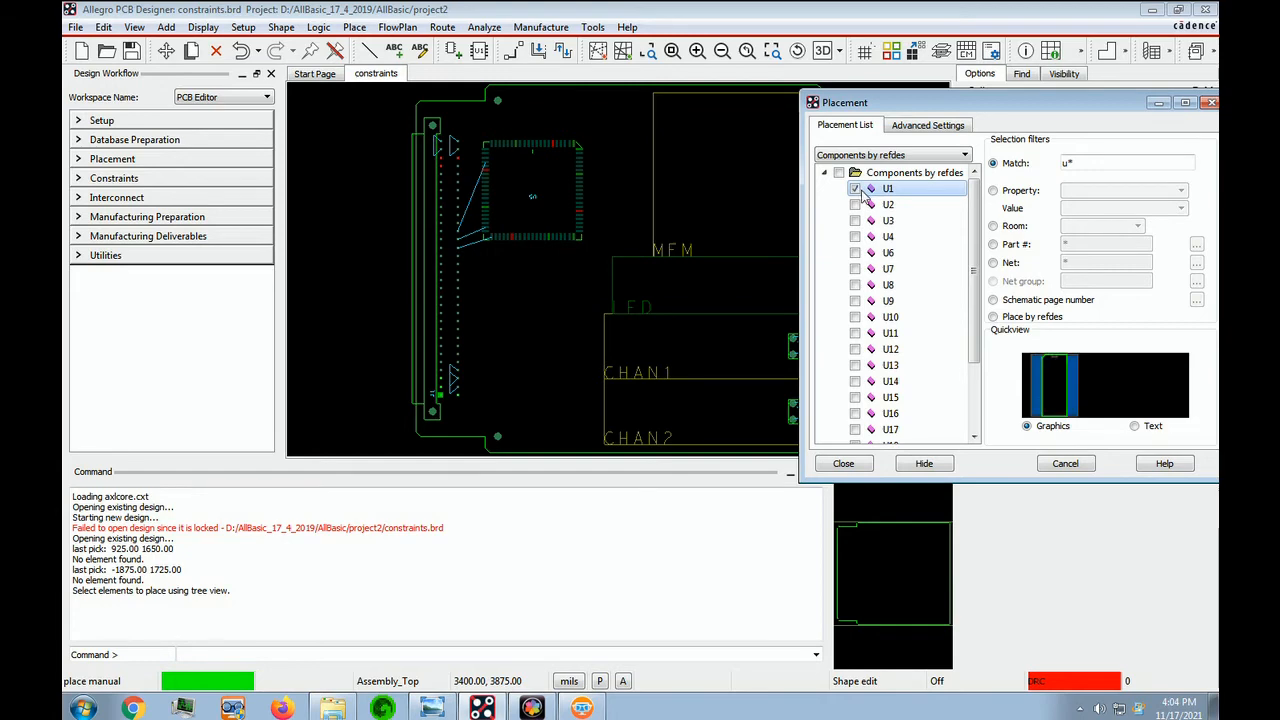
click(855, 190)
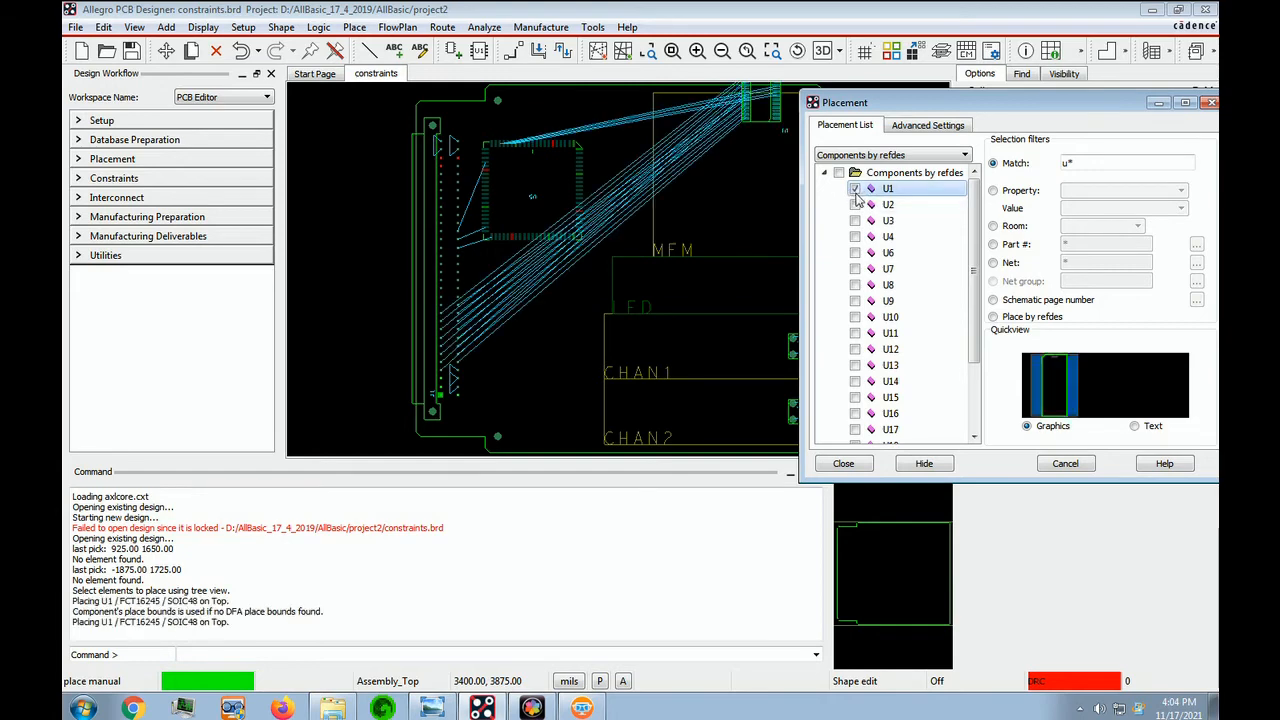
click(855, 204)
click(855, 221)
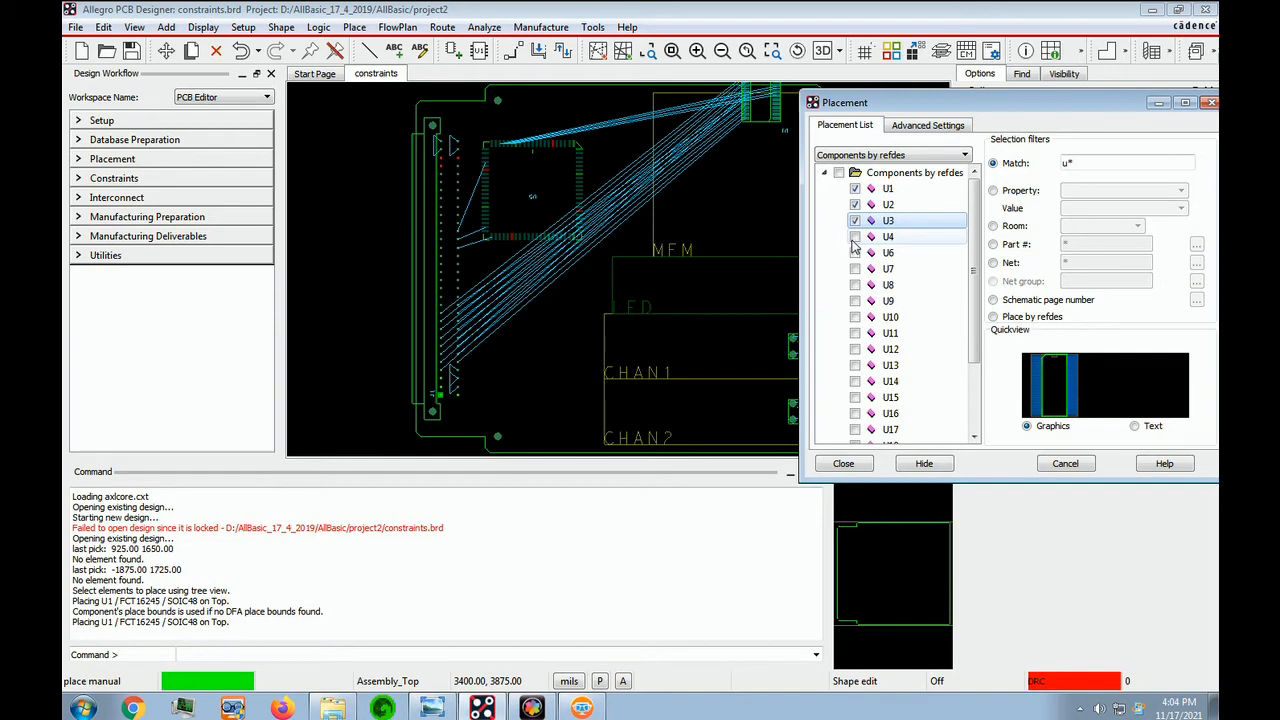
click(855, 238)
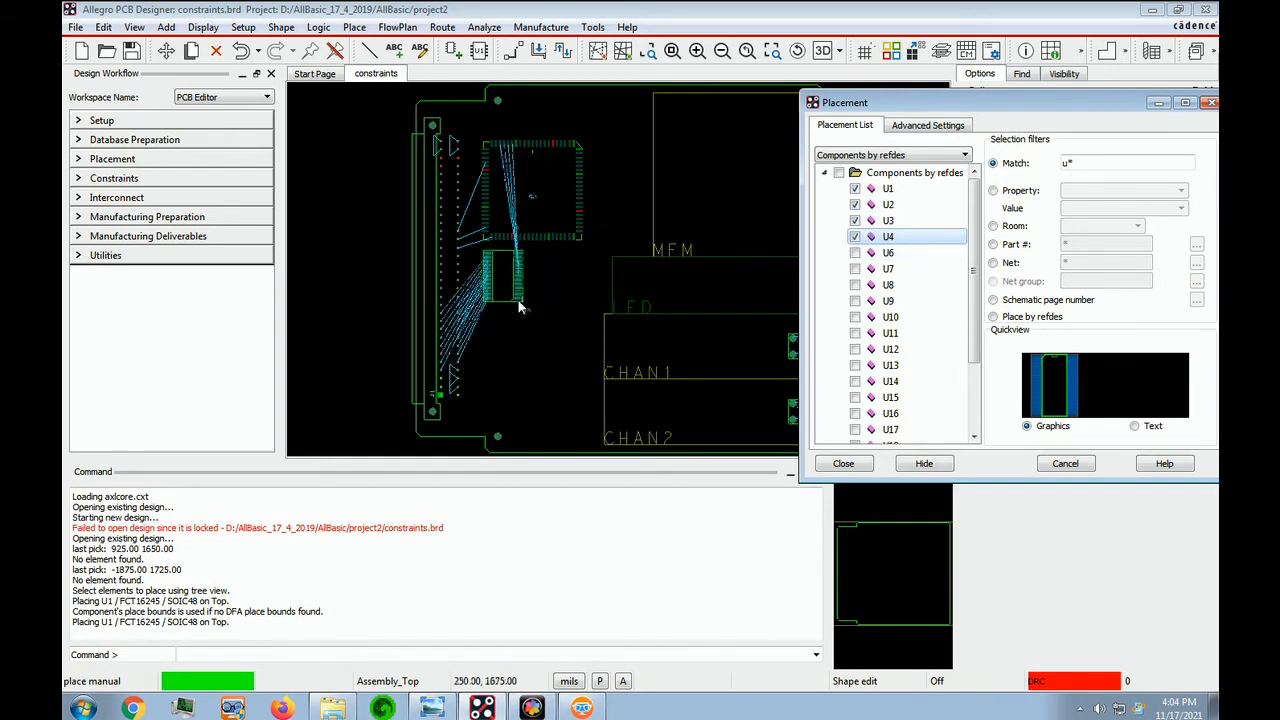
Step: Place U1 at about 100, 650, U2 at 775, 1050, U3 at 125, 1775 and U4 at 75, 2825 mils
click(508, 390)
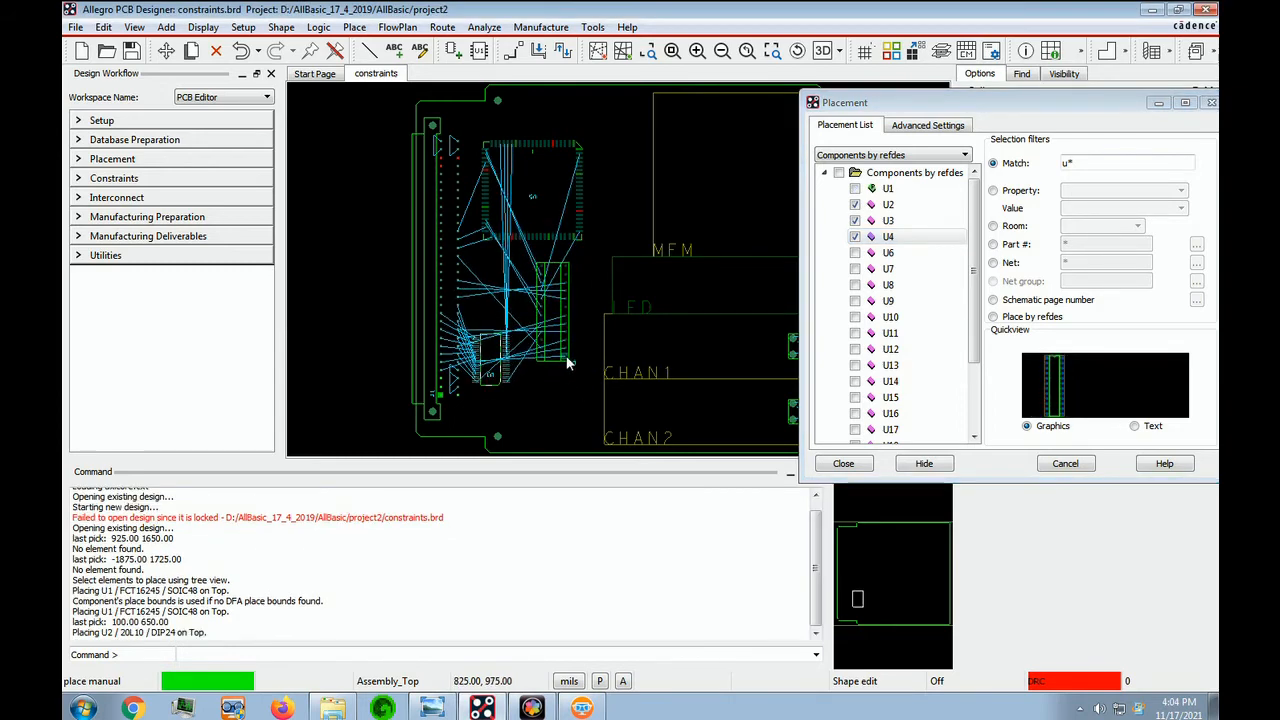
click(561, 350)
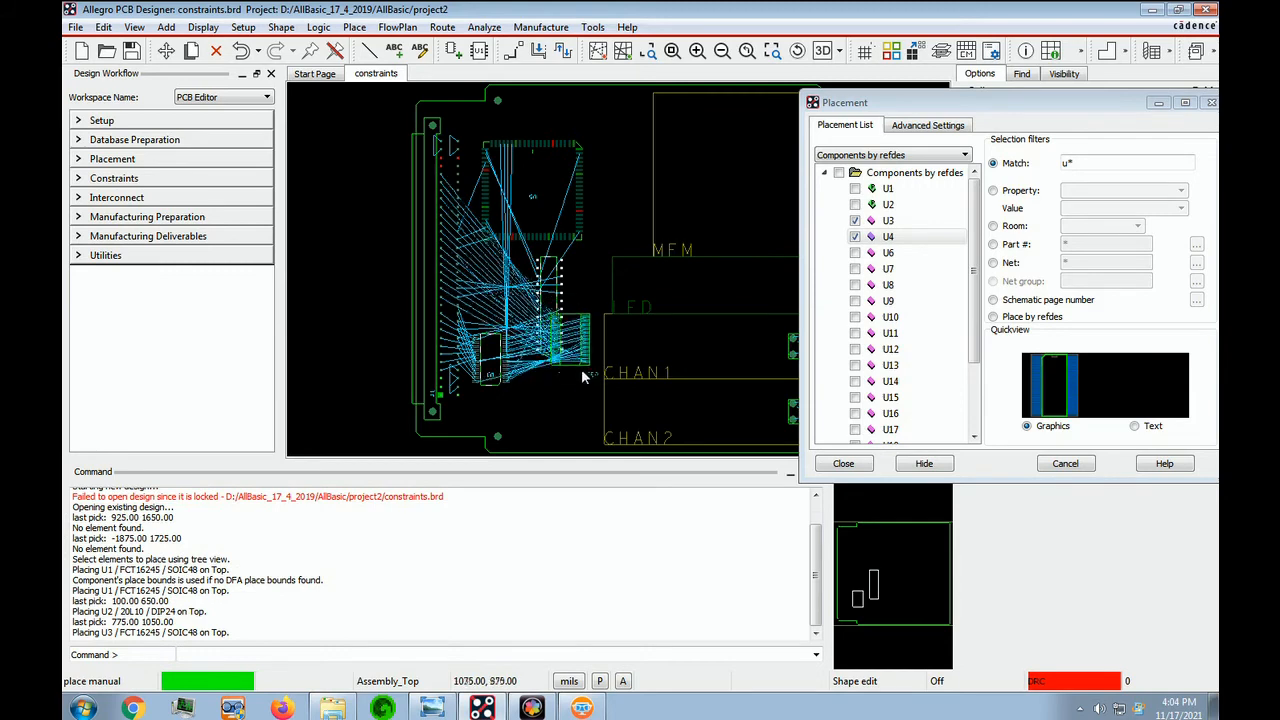
click(510, 297)
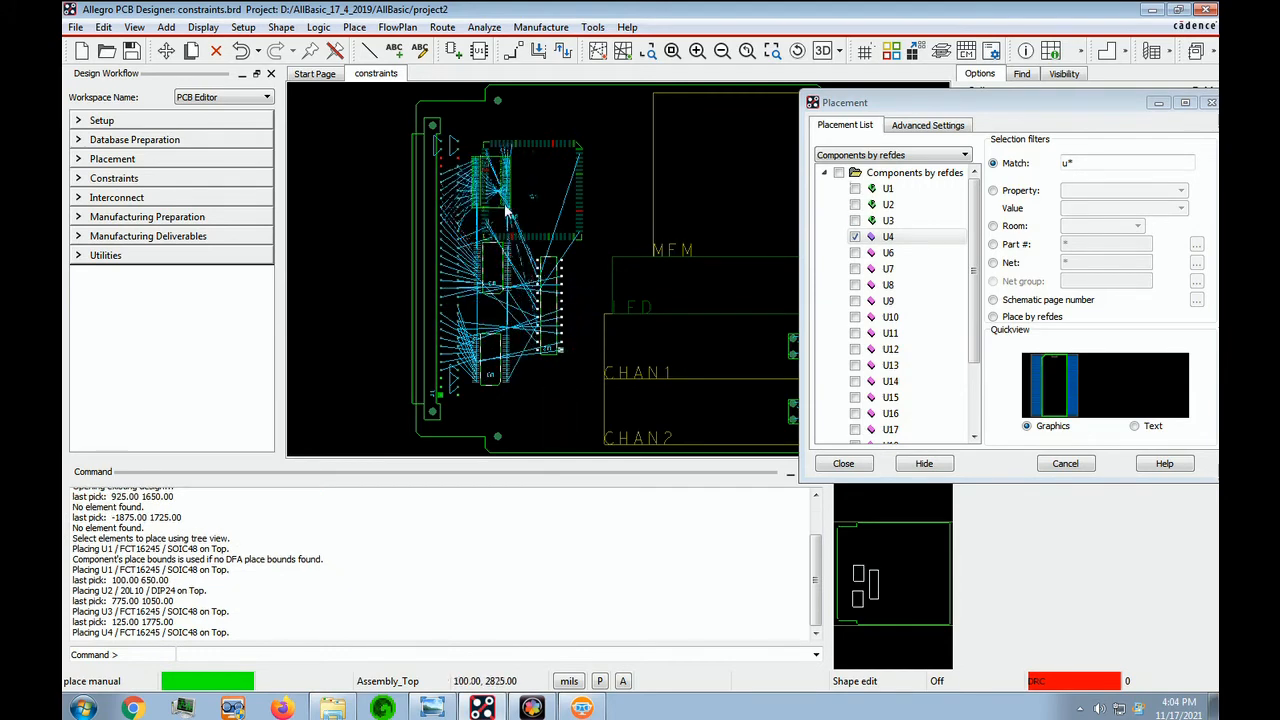
click(507, 212)
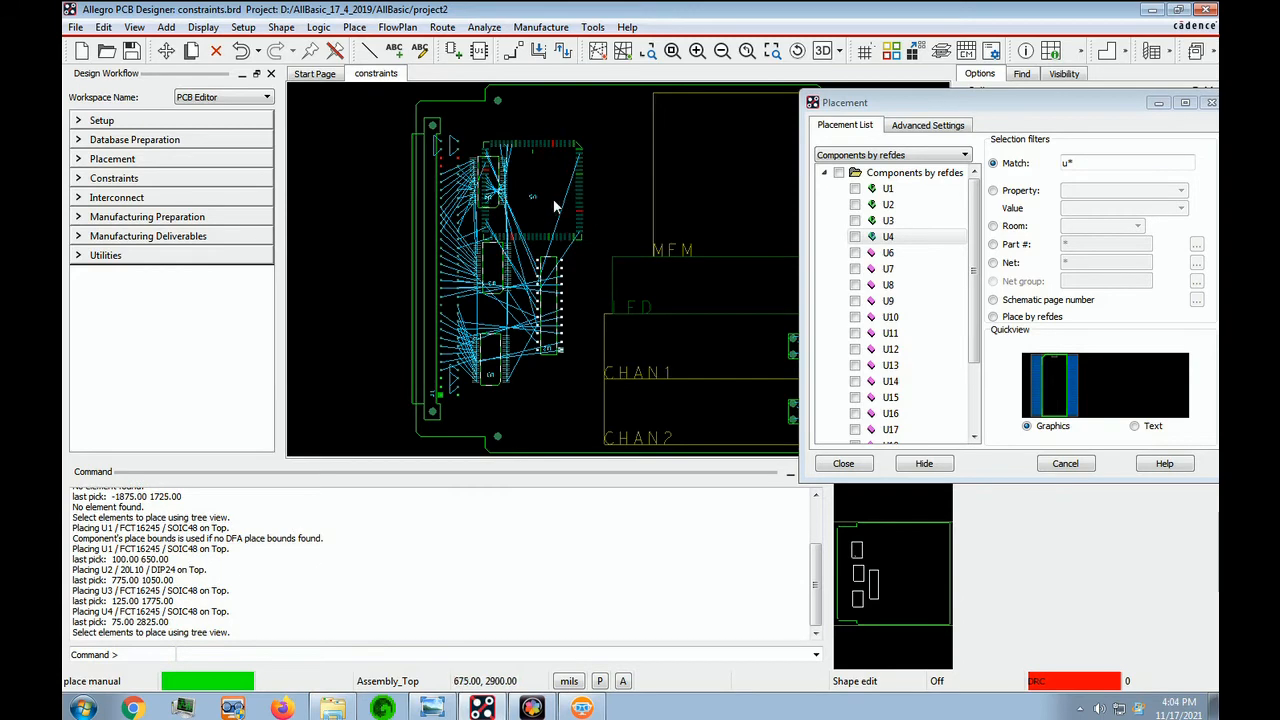
Step: Move U5 away from U4, picking its new position at about 1125, 3400 mils
click(553, 198)
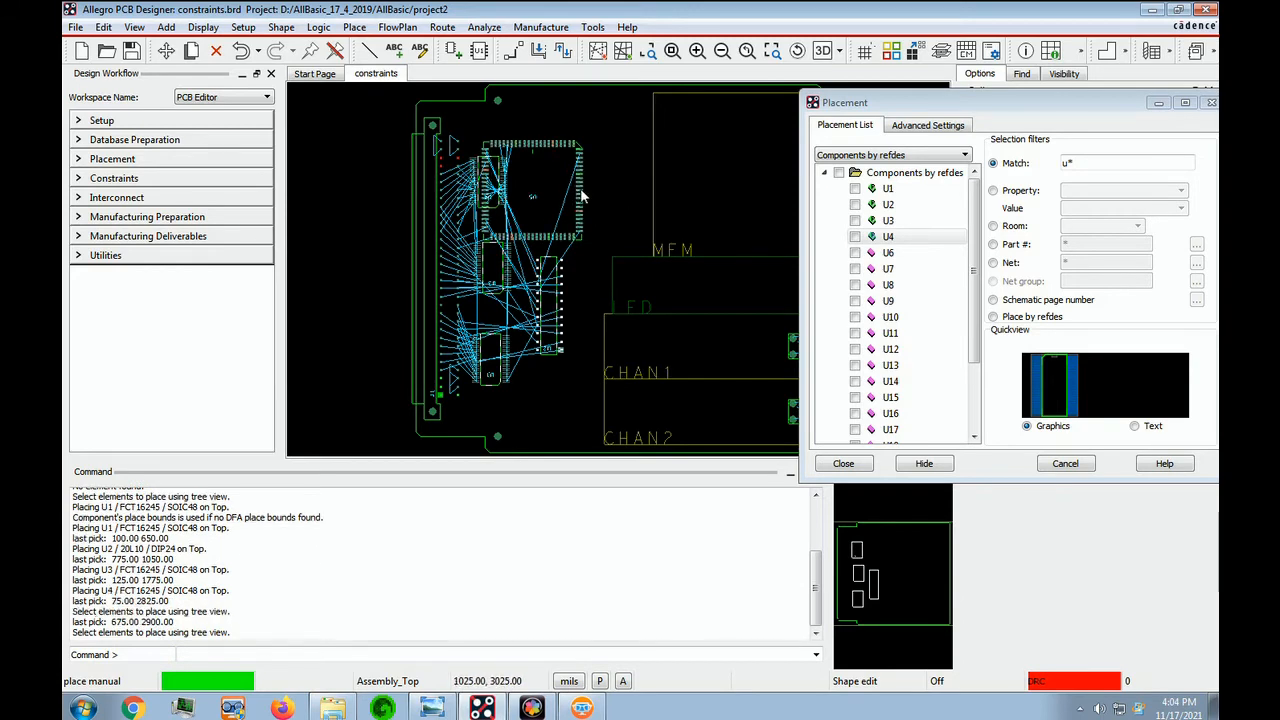
click(587, 188)
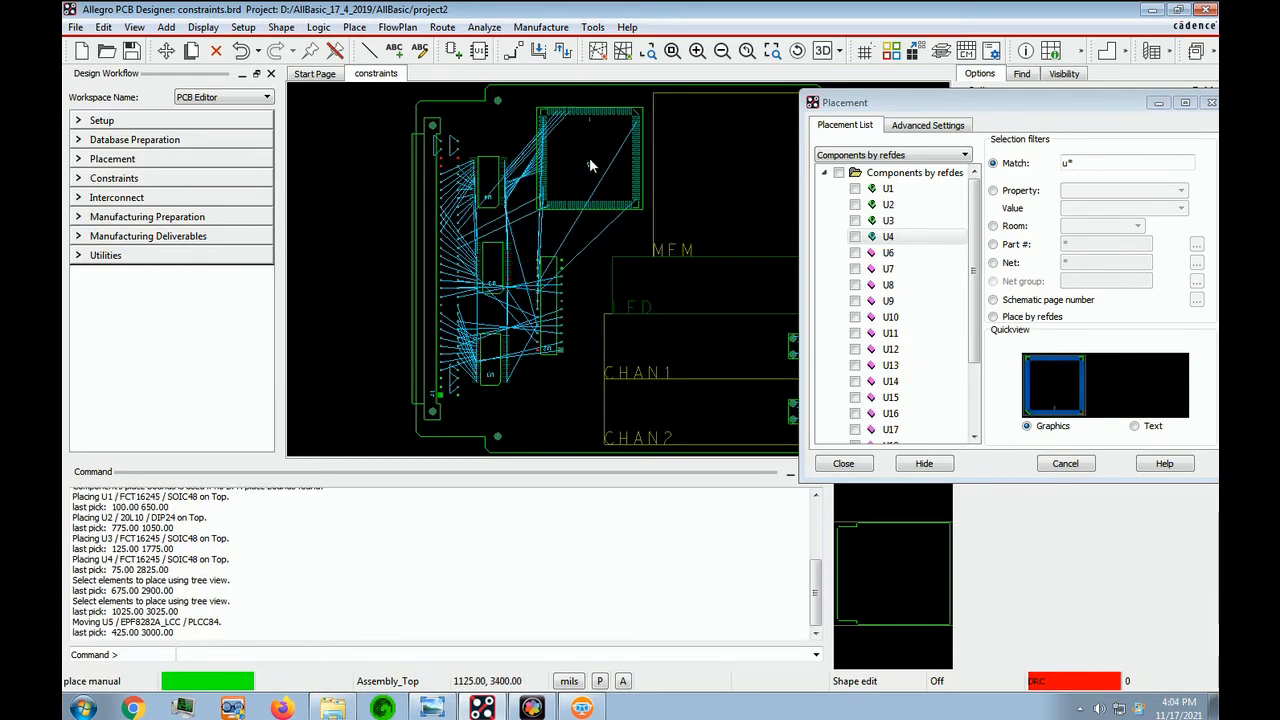
click(589, 165)
Step: Reposition U4 between the edge connector and U5, at about 300, 2925 mils
click(503, 189)
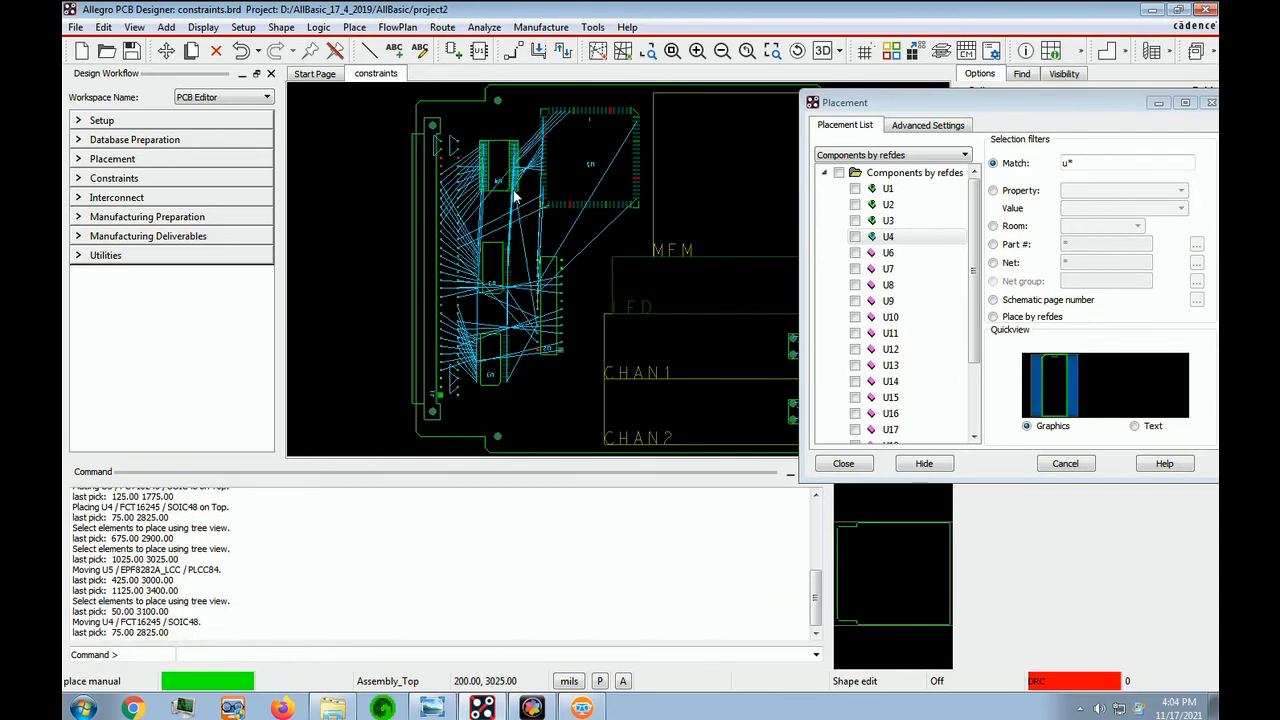
click(512, 200)
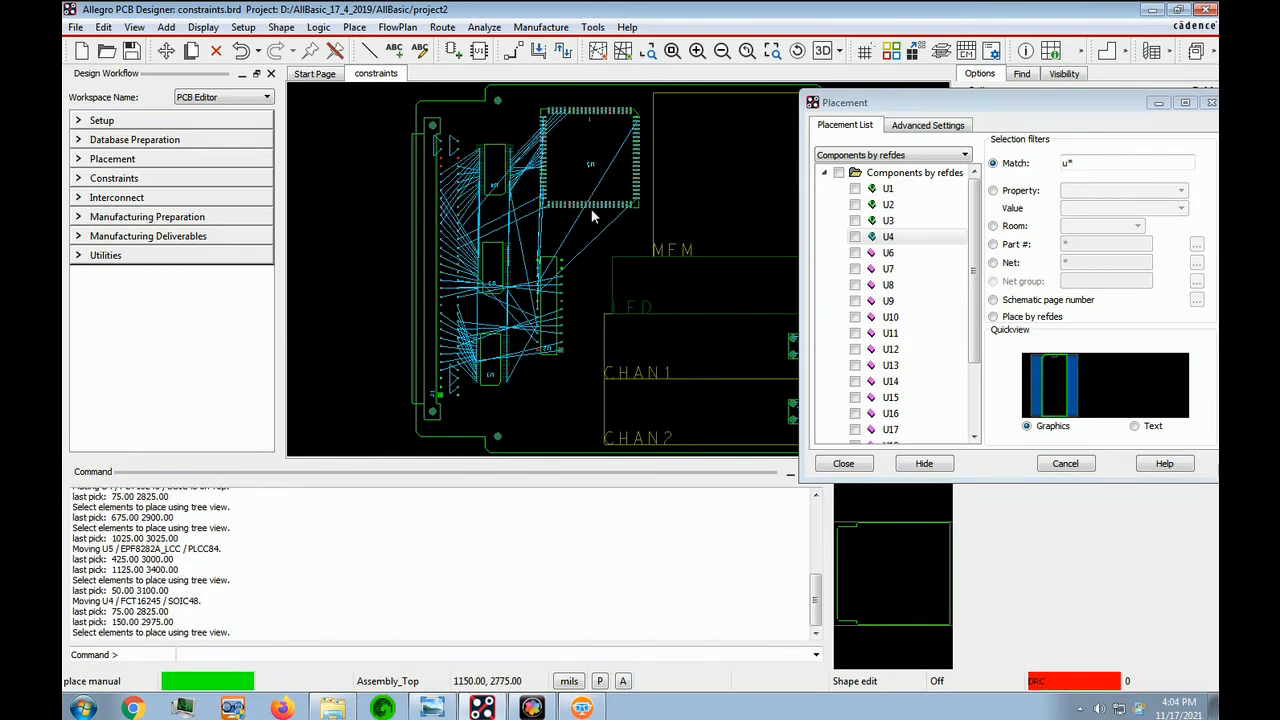
click(520, 223)
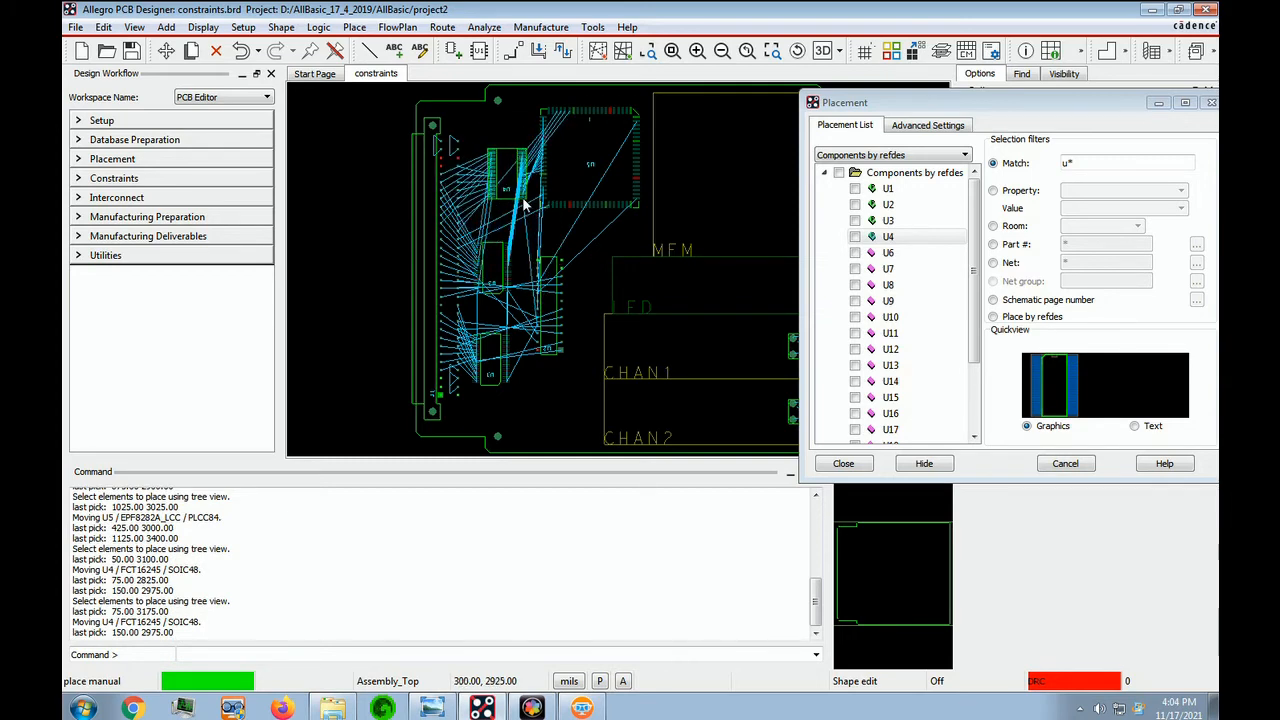
click(522, 204)
Step: Move U3 to about 100, 1925 mils and U1 to about 100, 1000 mils beside the edge connector
click(506, 273)
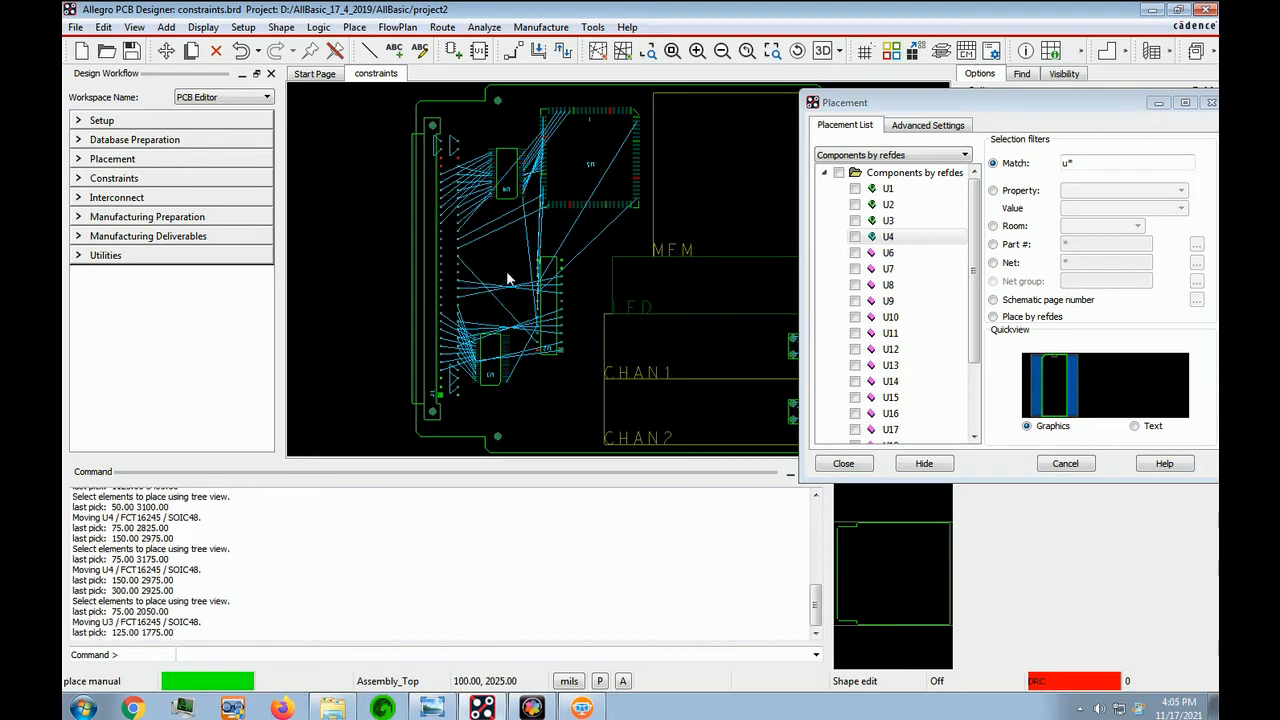
click(511, 262)
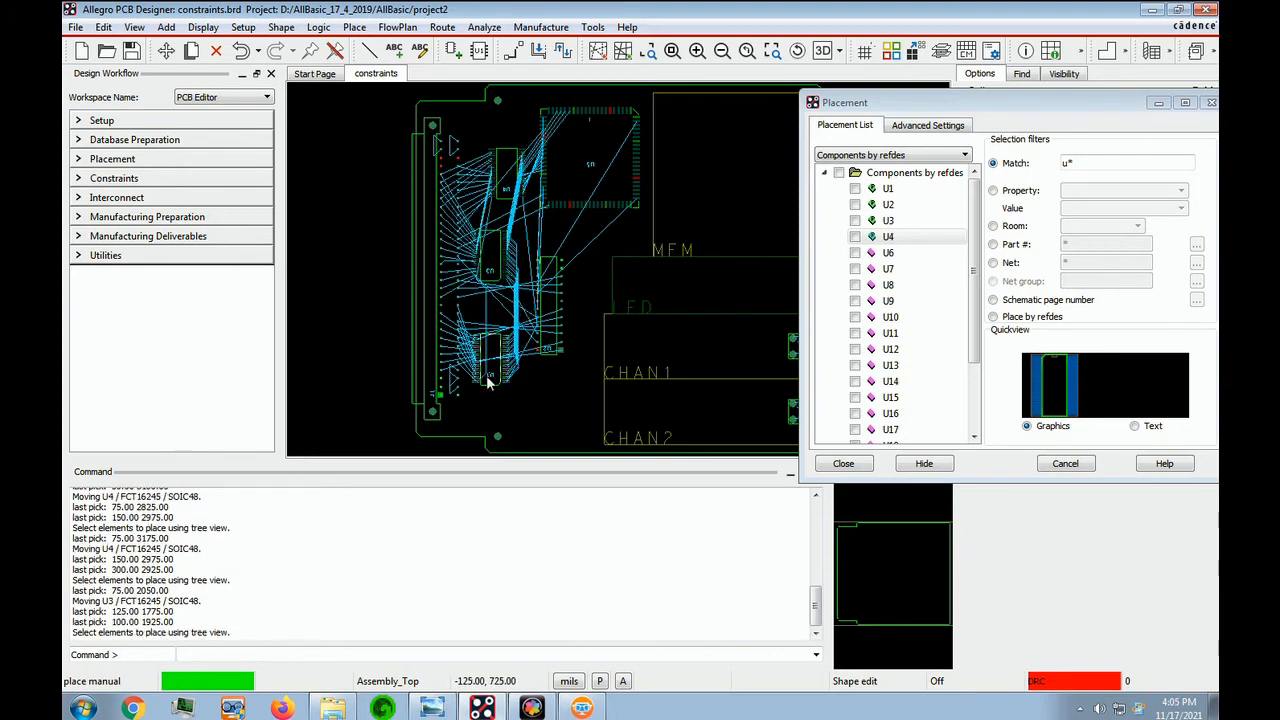
click(491, 372)
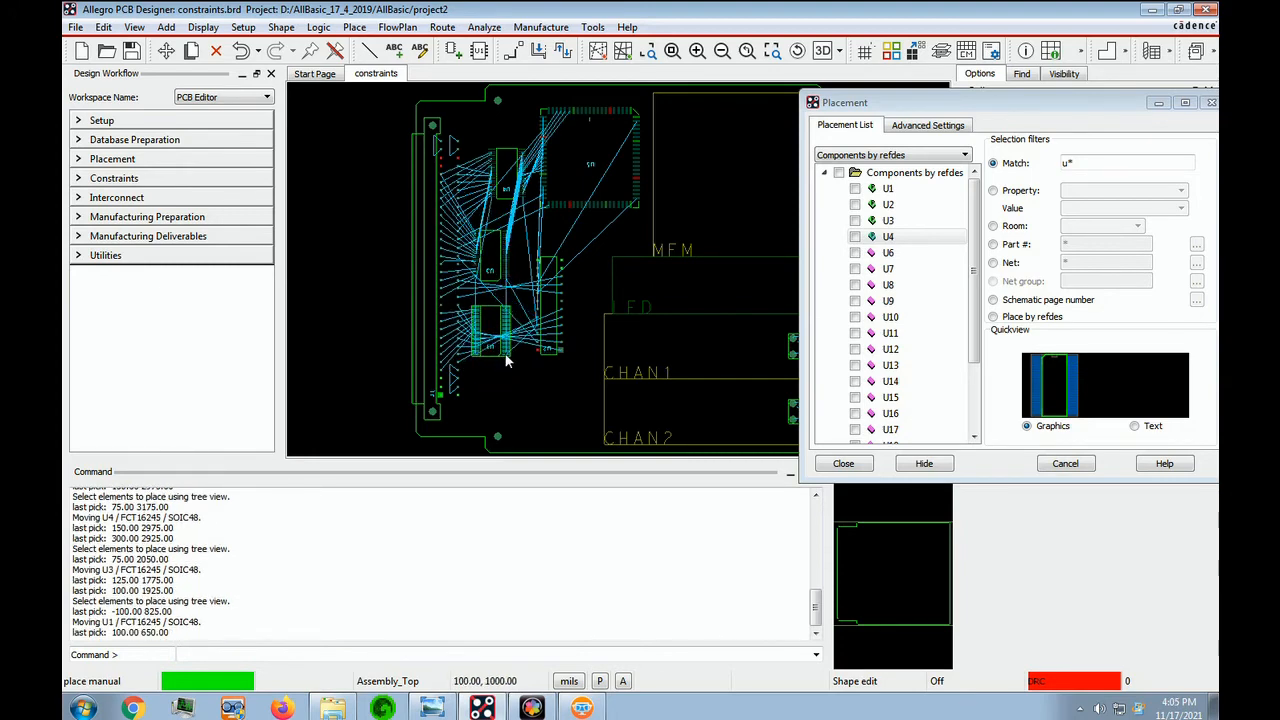
click(506, 362)
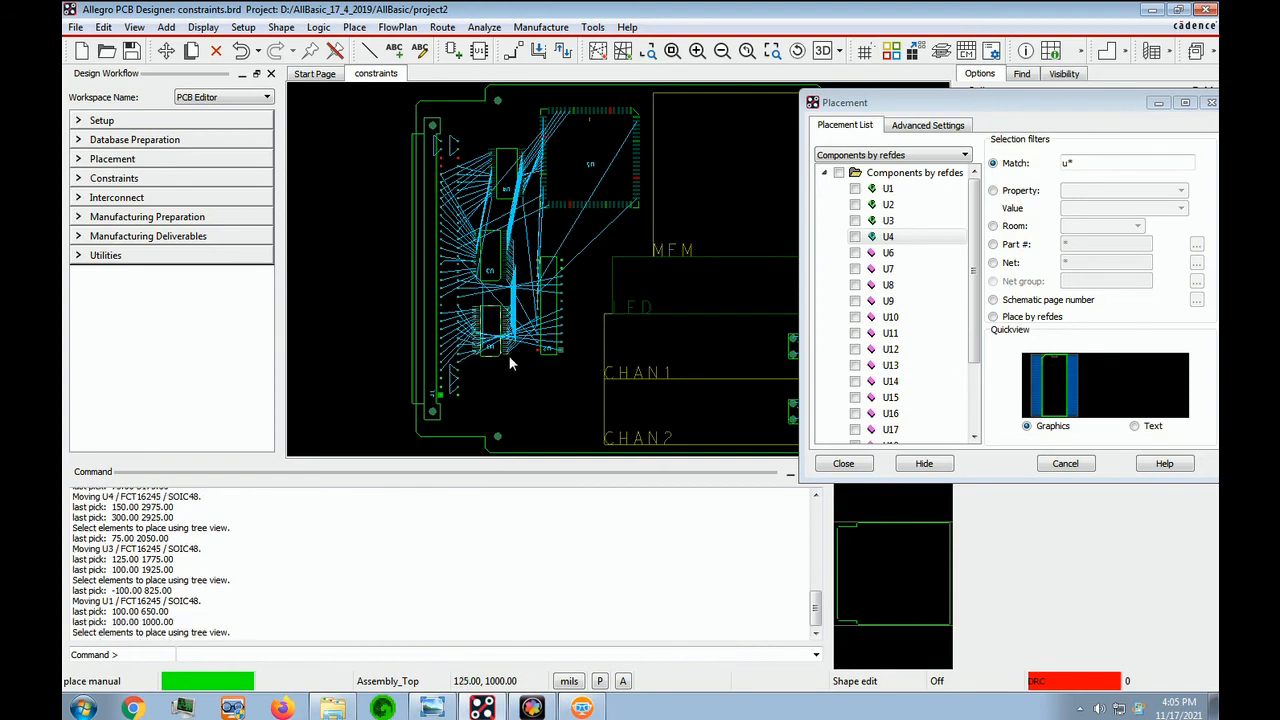
Step: Move U4 closer to the edge connector, picking its new position at about 150, 2925 mils
click(512, 186)
click(506, 190)
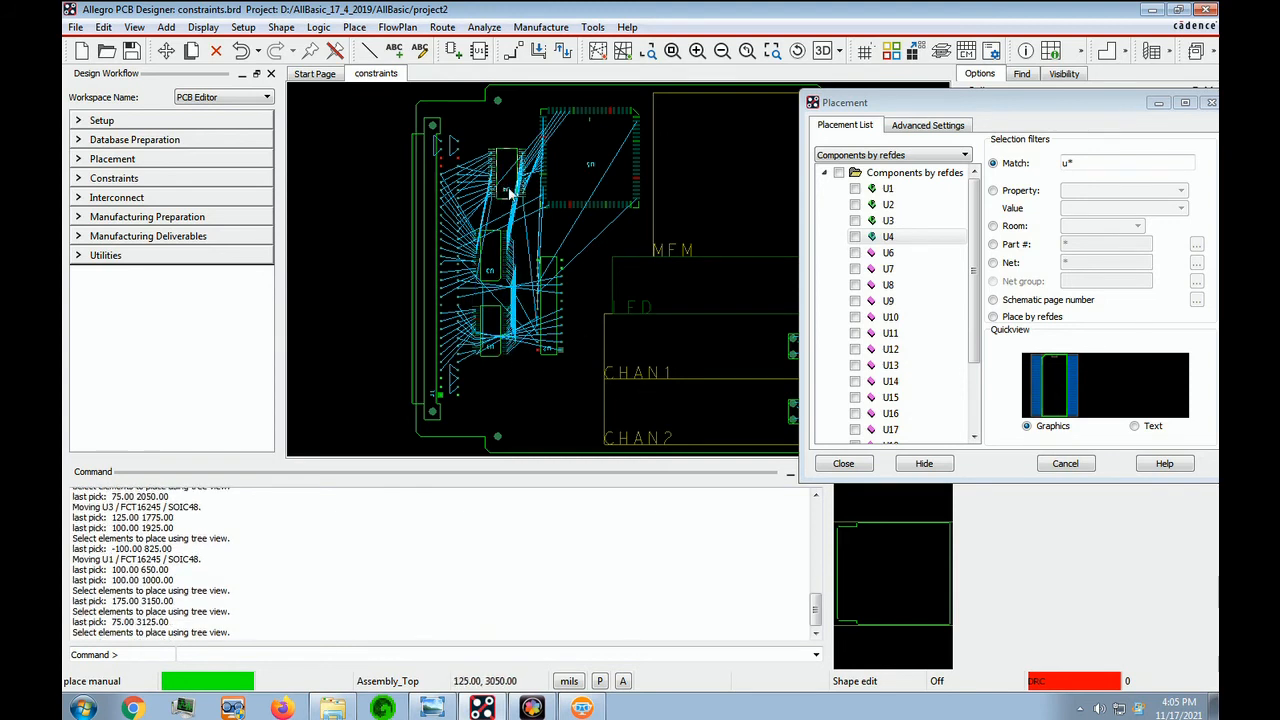
click(516, 188)
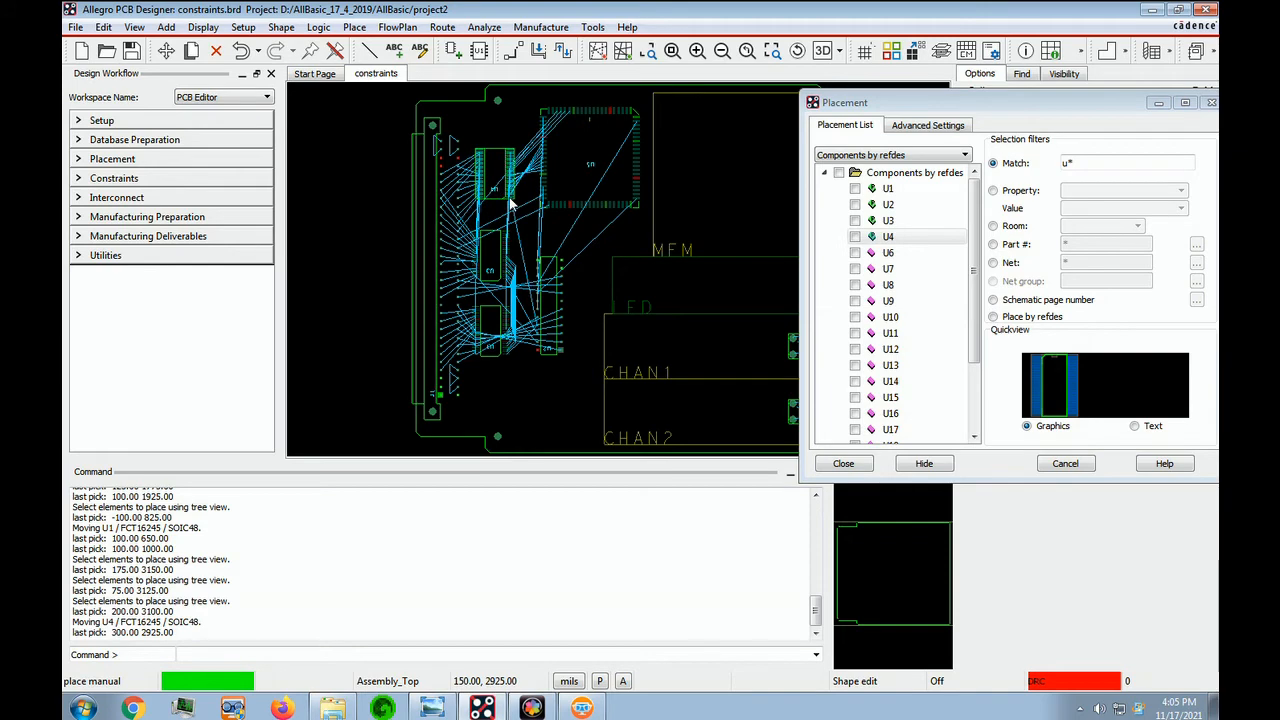
click(510, 203)
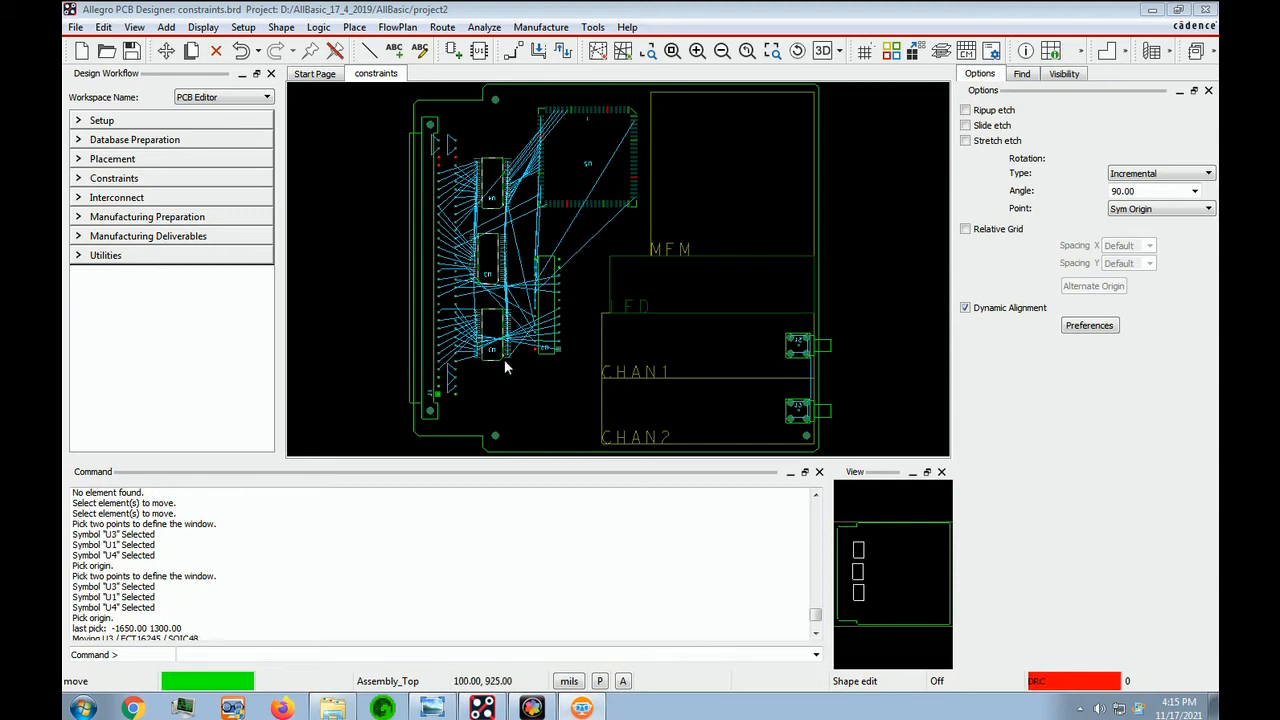
Step: Set the non-etch grid spacing to 100 mils in both x and y
click(244, 28)
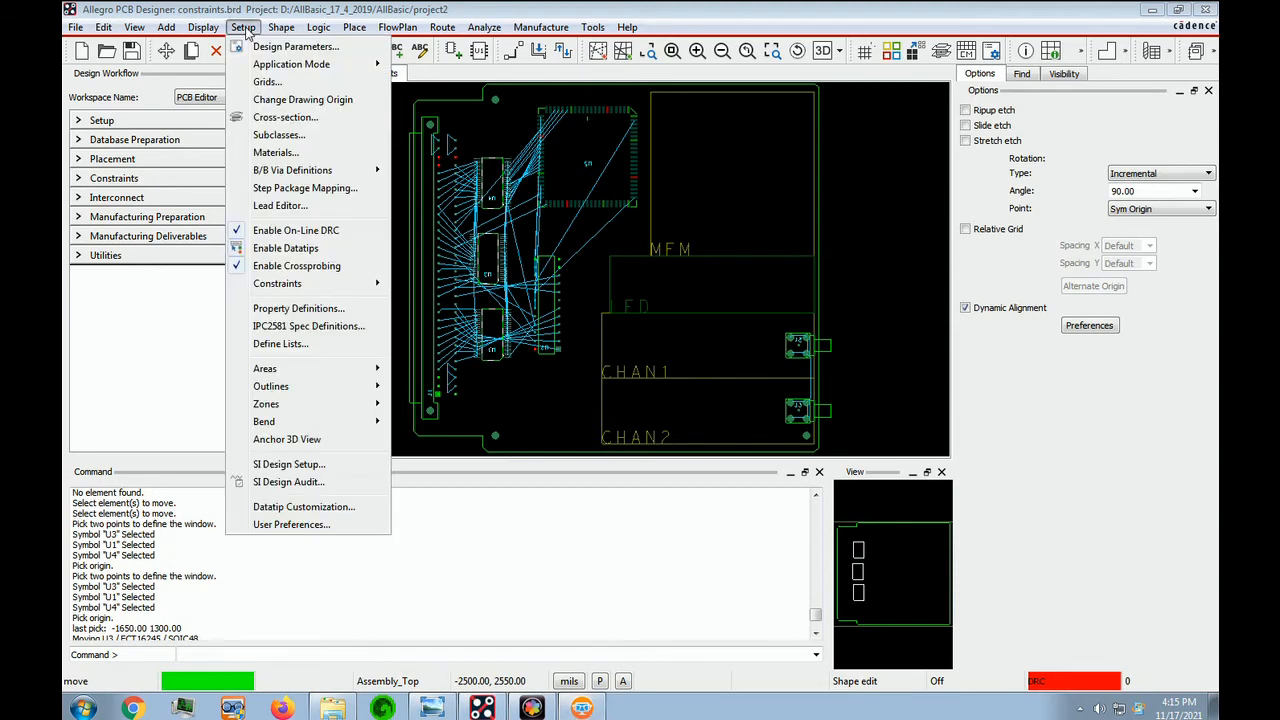
click(268, 82)
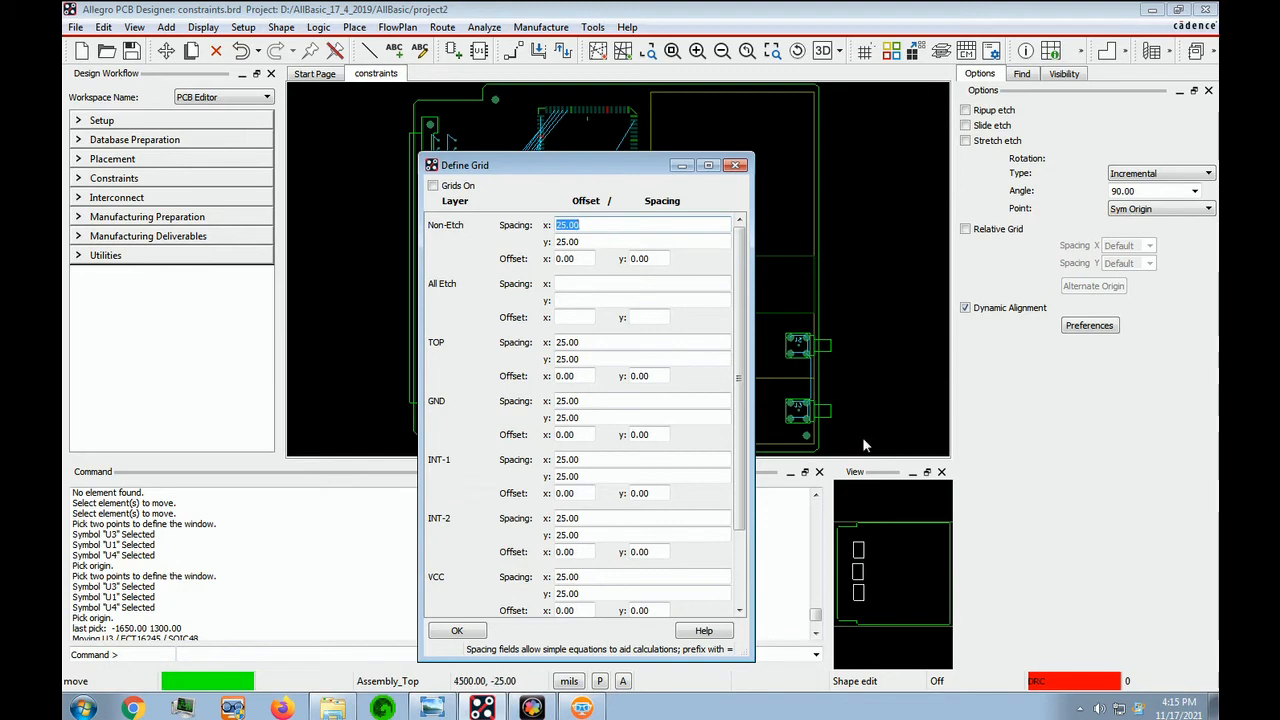
click(872, 680)
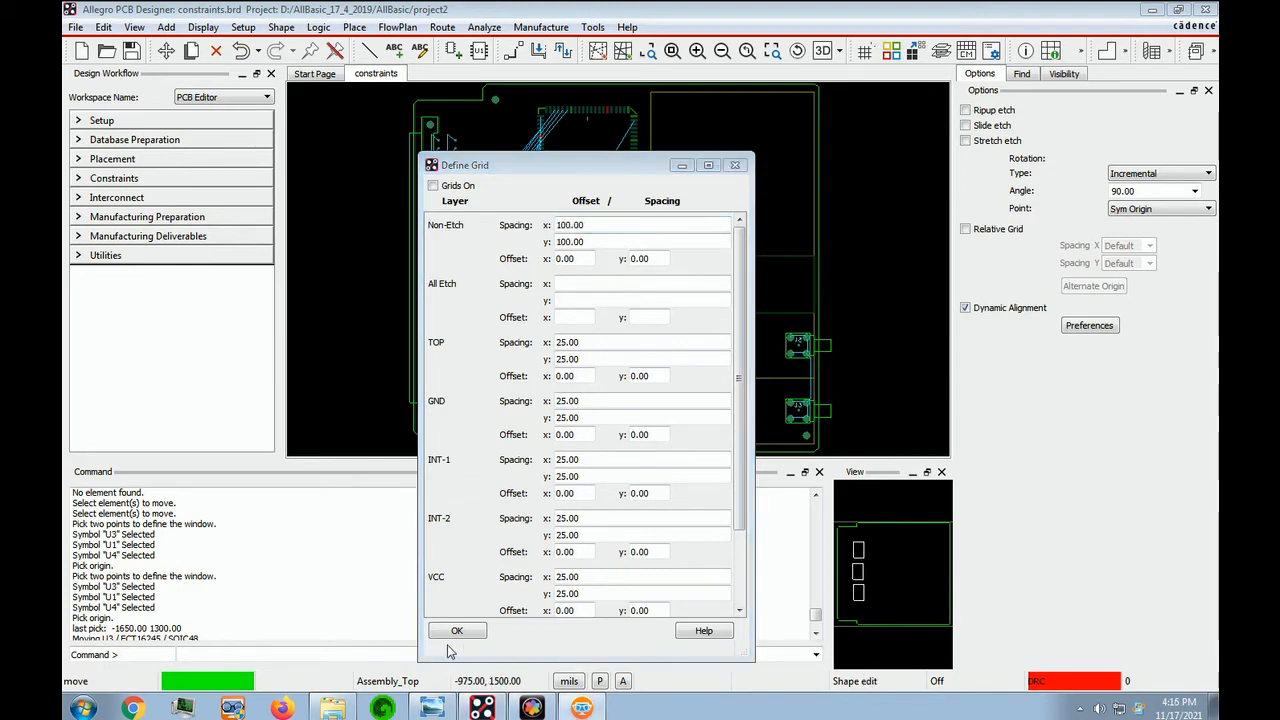
click(459, 632)
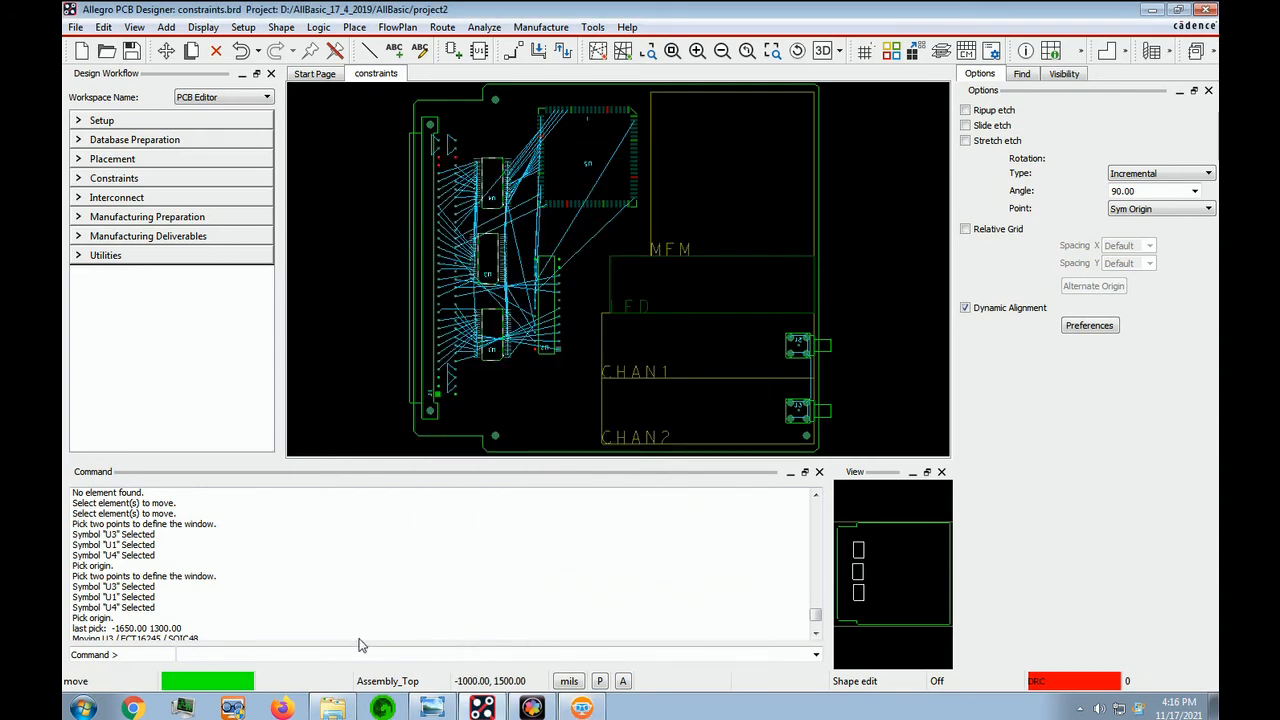
Step: Align U1 and U4 with U3, picking new positions at 100, 950 mils for U1 and 100, 2825 mils for U4
click(484, 331)
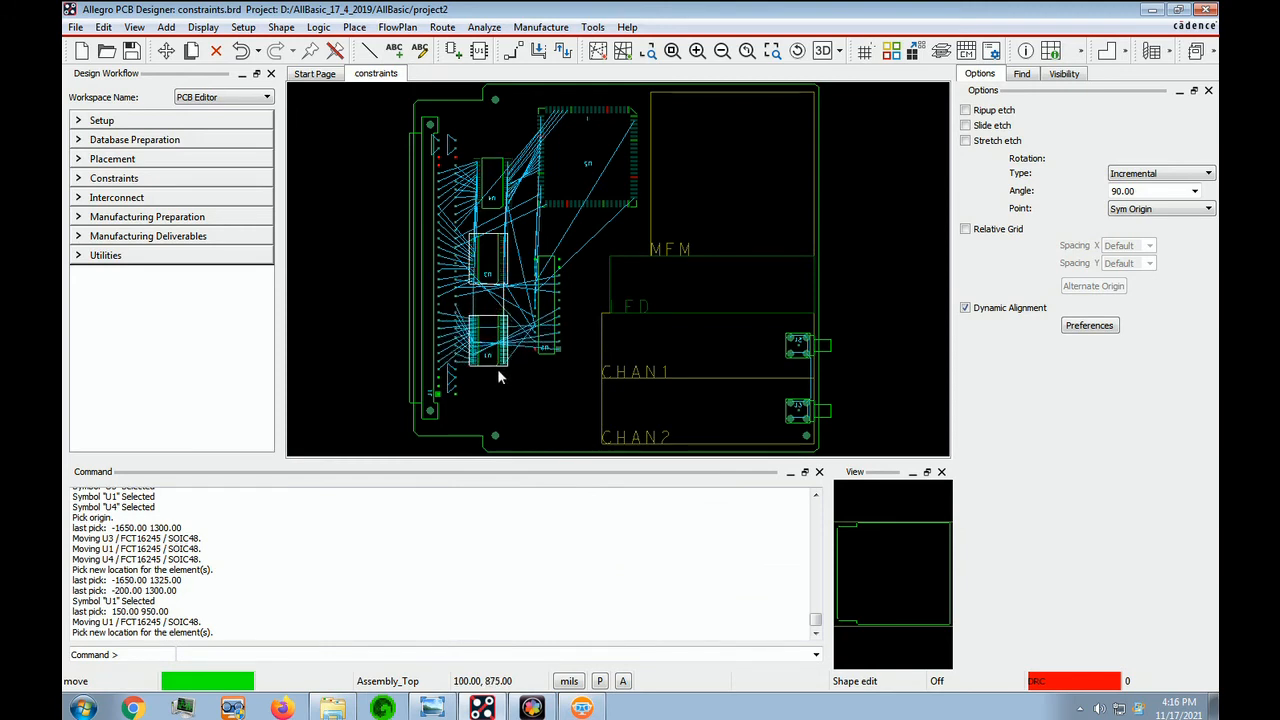
click(497, 368)
click(489, 370)
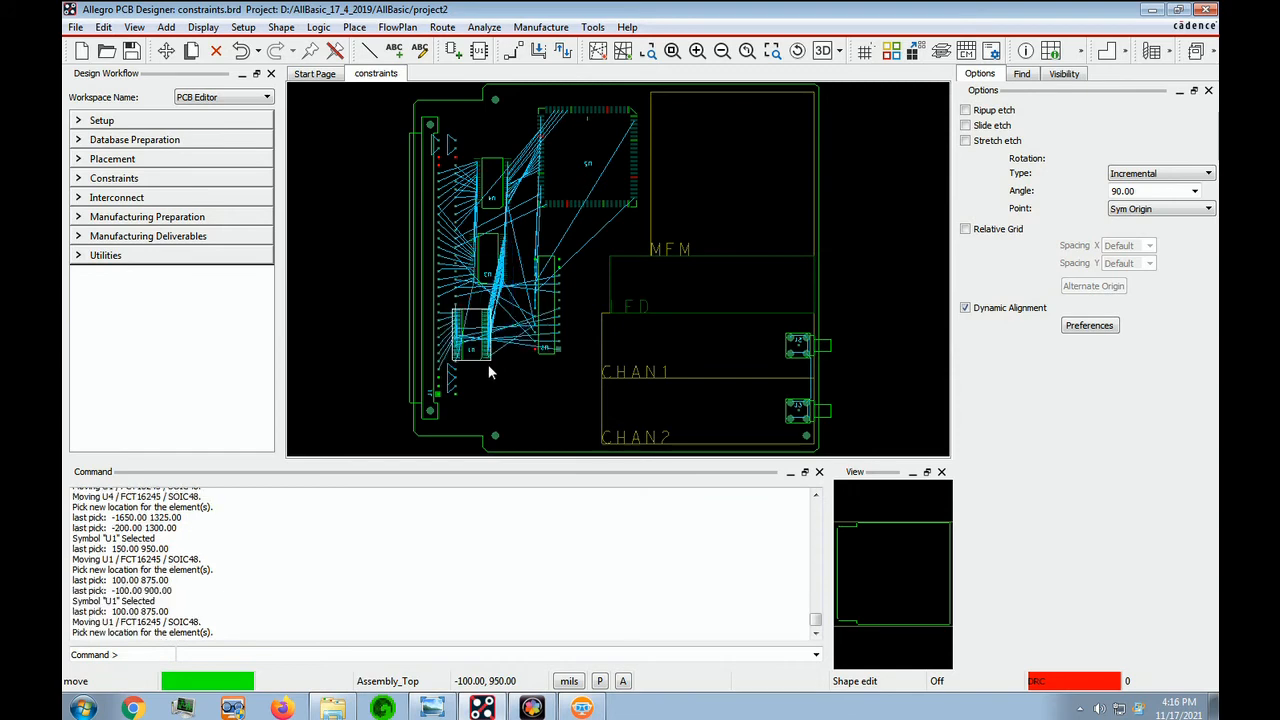
click(502, 369)
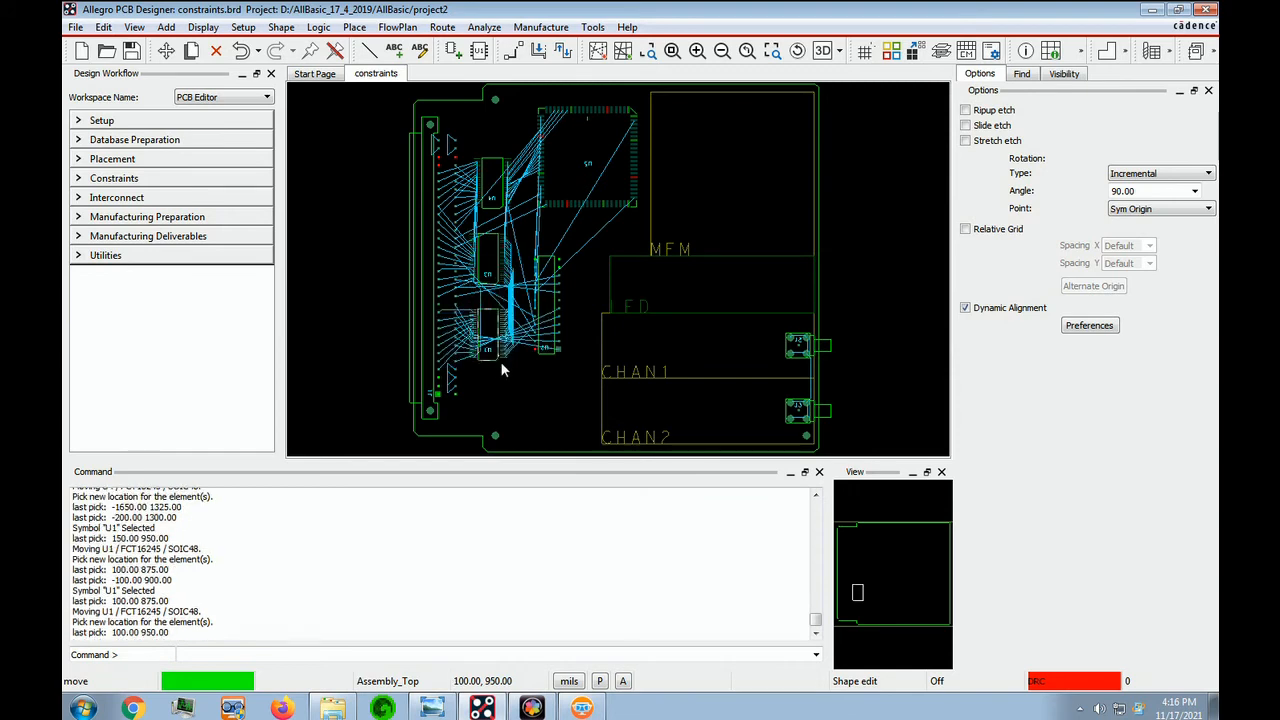
click(503, 189)
click(503, 189)
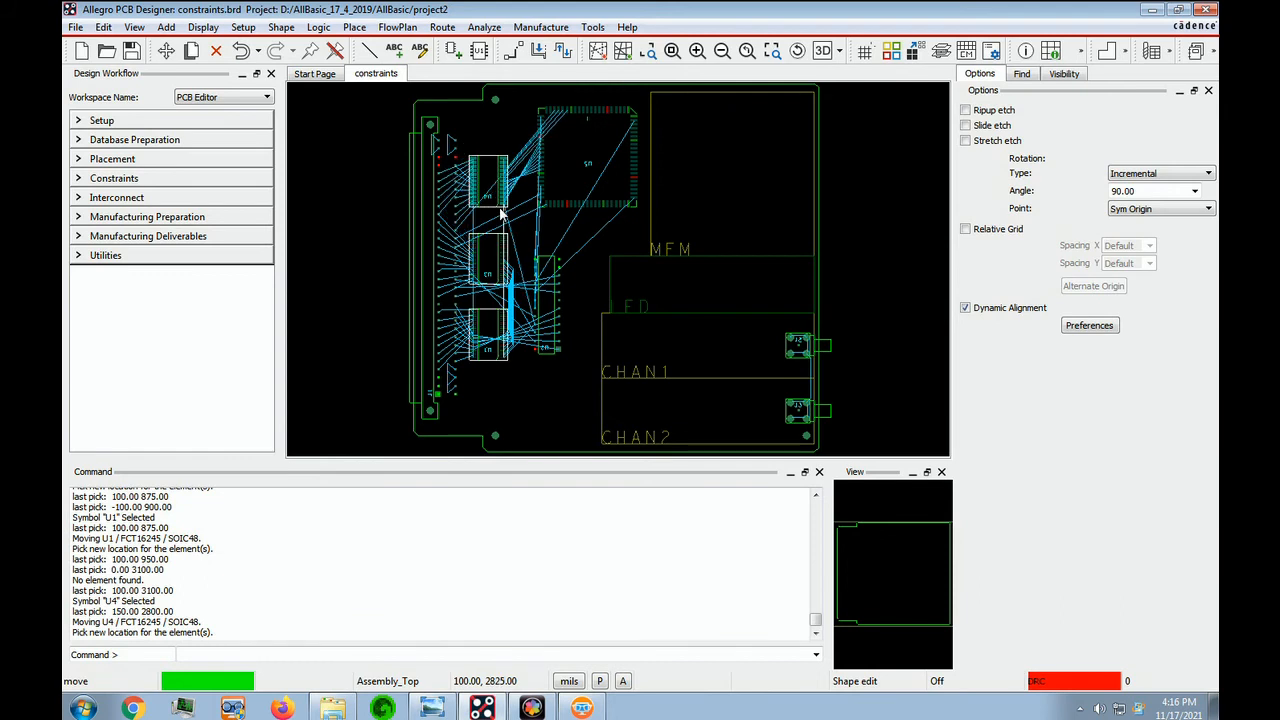
click(500, 209)
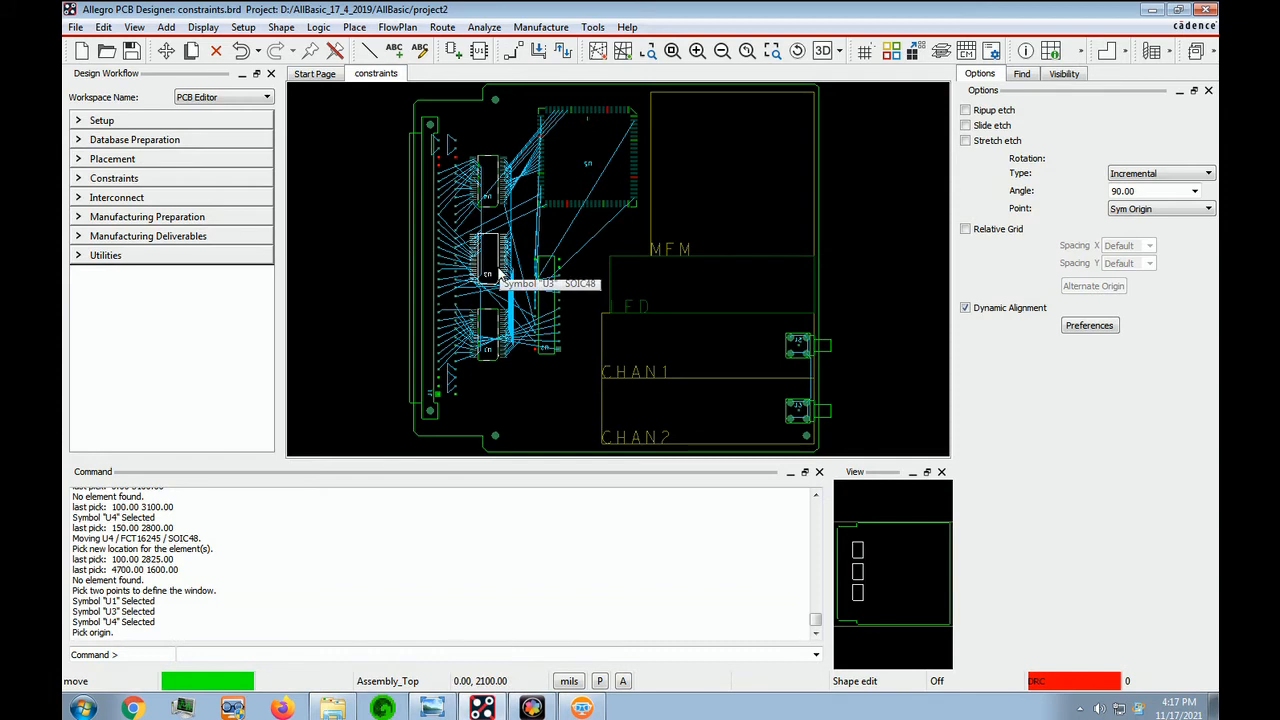
Step: Bring up the Dynamic Alignment options of the Move command with U1, U3 and U4 selected
right_click(498, 268)
mouse_move(585, 560)
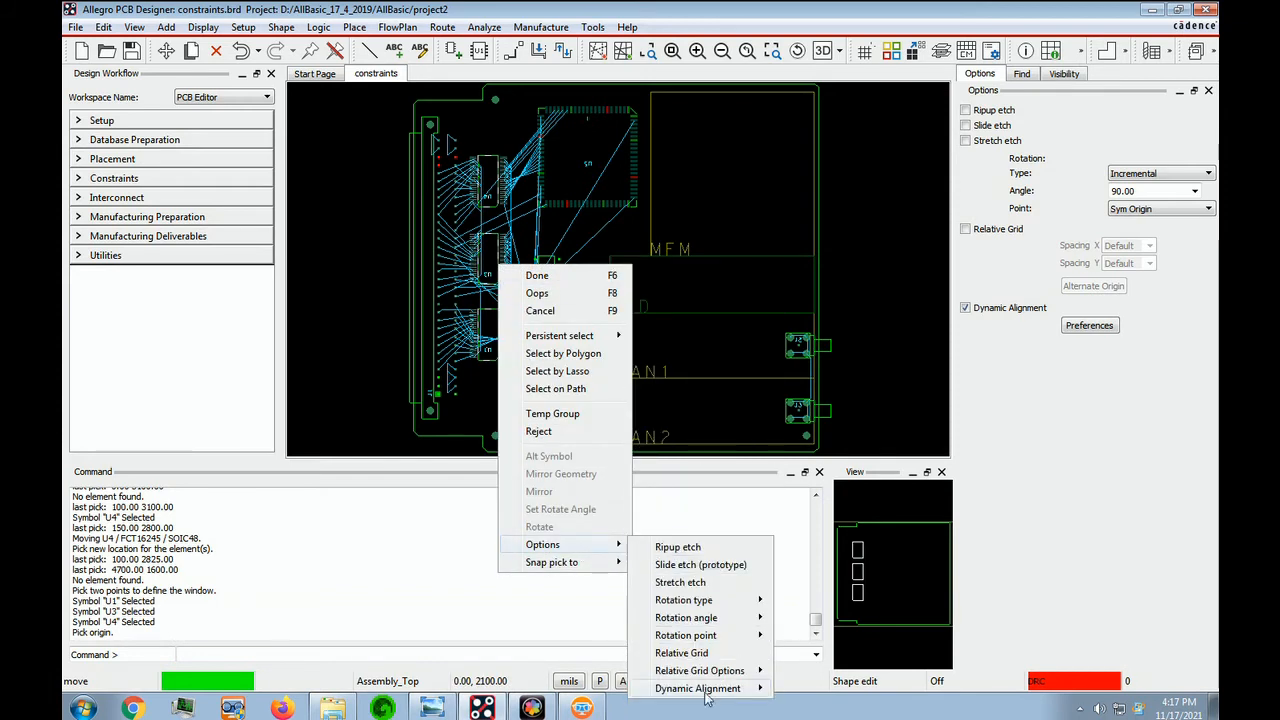
mouse_move(707, 692)
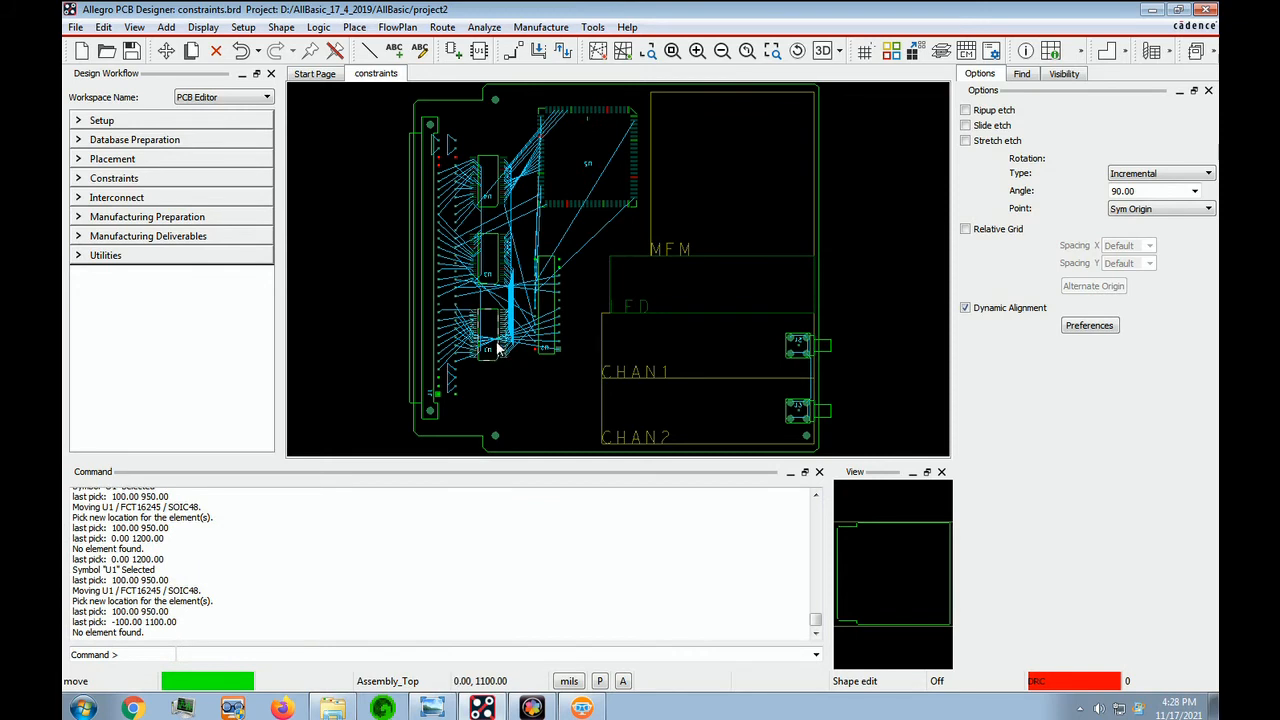
Step: Spread U1 and U4 away from U3 with Move, picking 100, 875 mils for U1 and 100, 2900 mils for U4
click(496, 348)
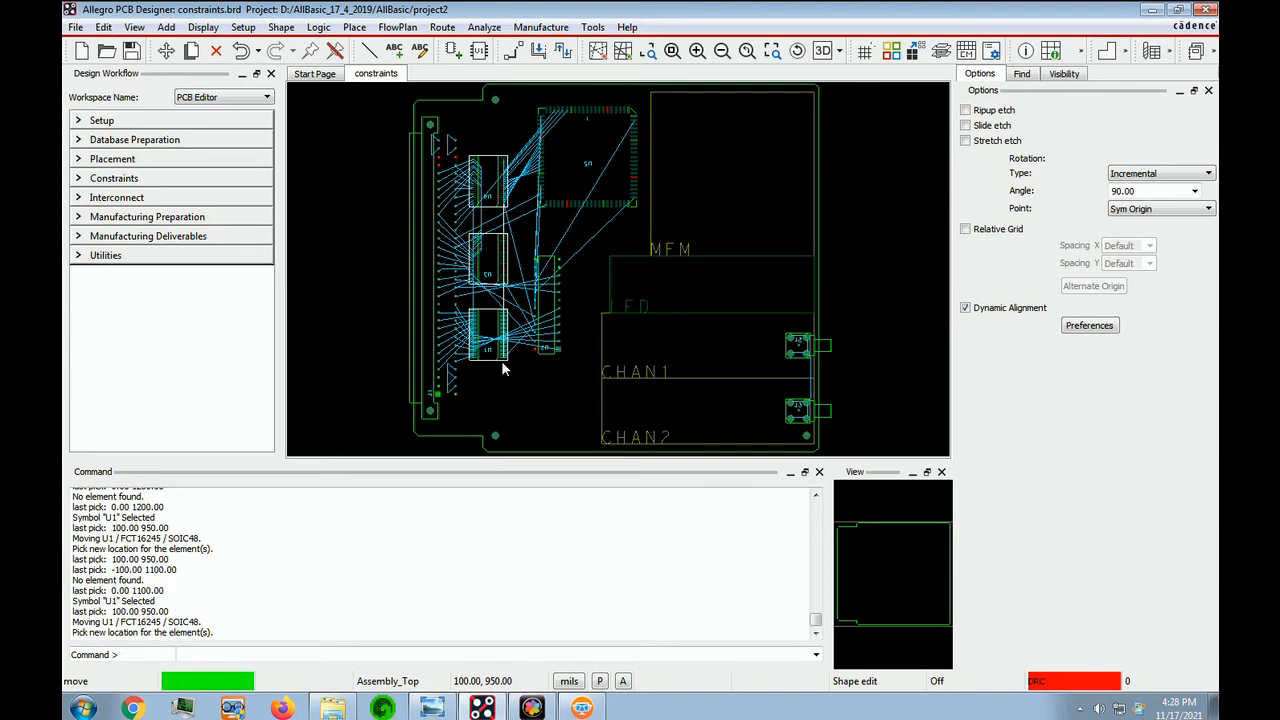
click(498, 370)
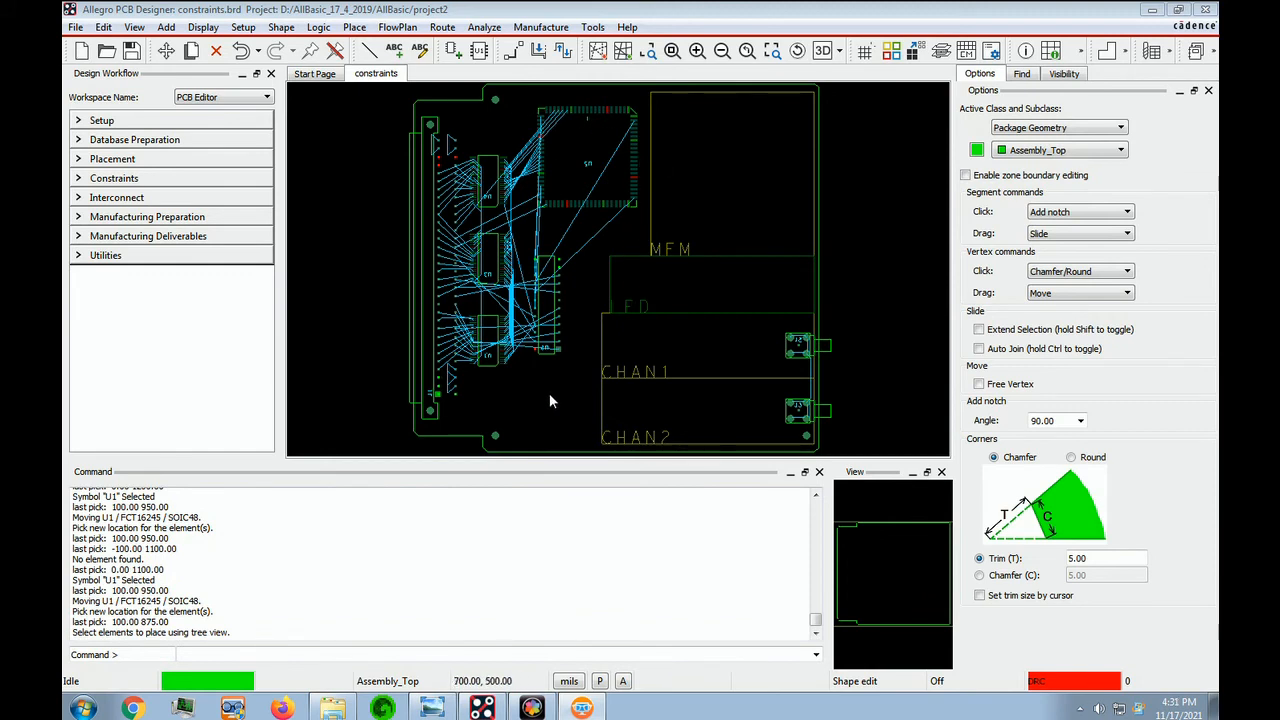
click(167, 56)
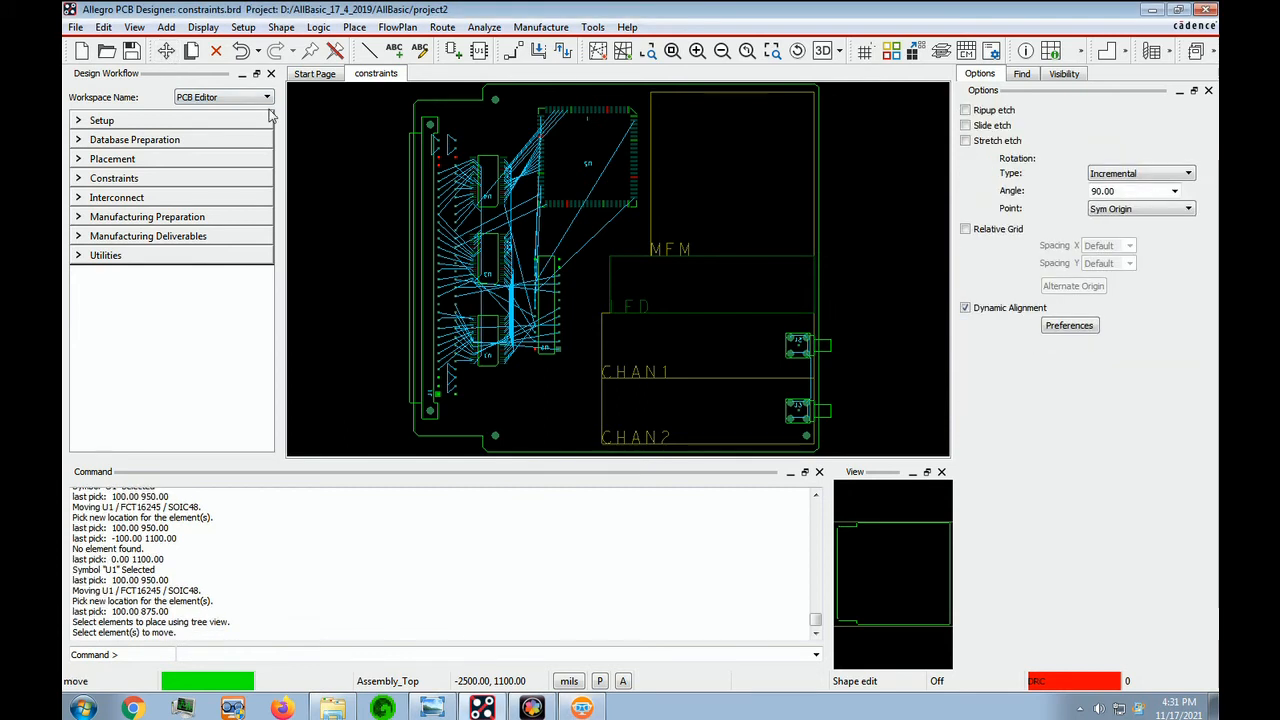
click(500, 195)
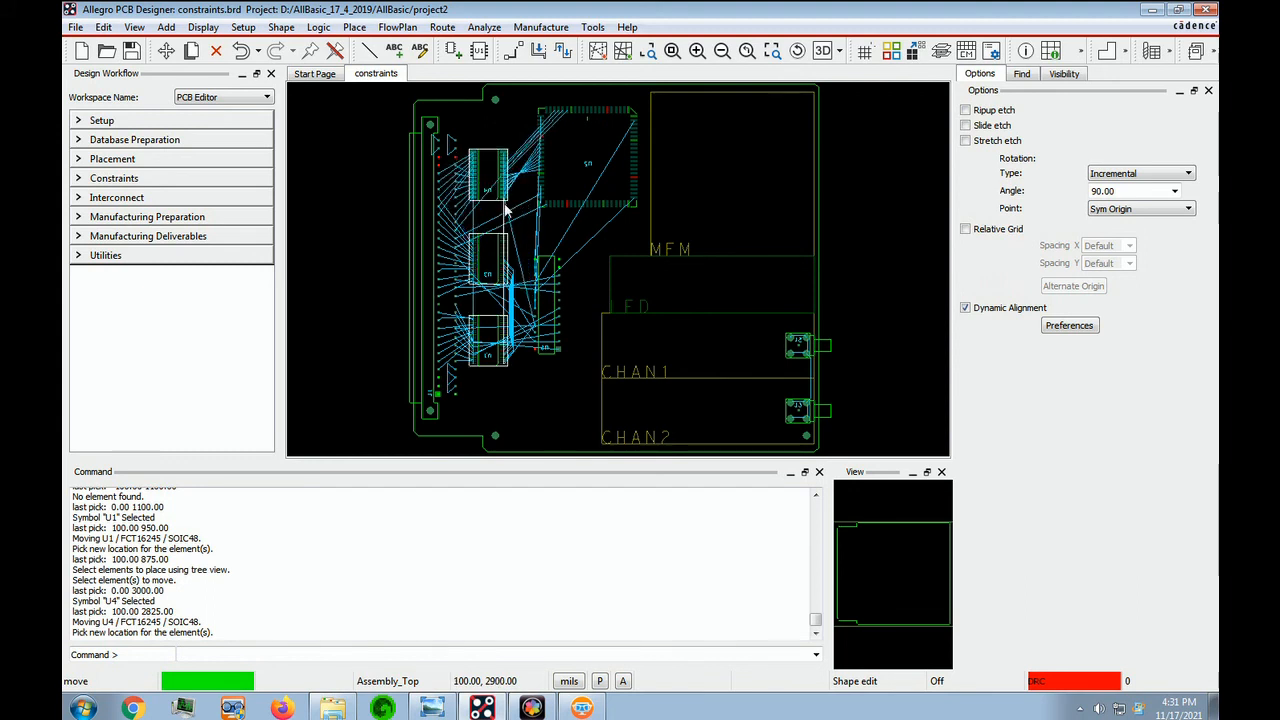
click(505, 210)
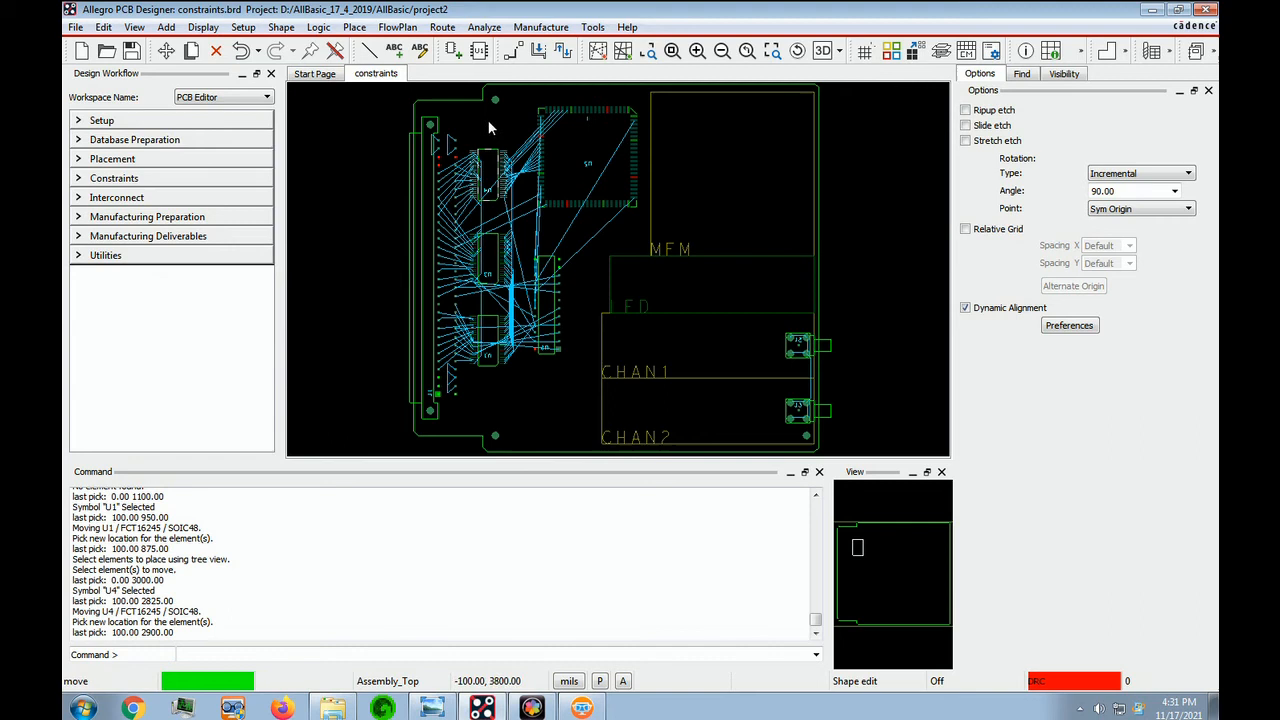
Step: Move U1 to U5 together as a group, from origin 300, 2400 to 300, 2300 mils
drag(488, 128, 561, 380)
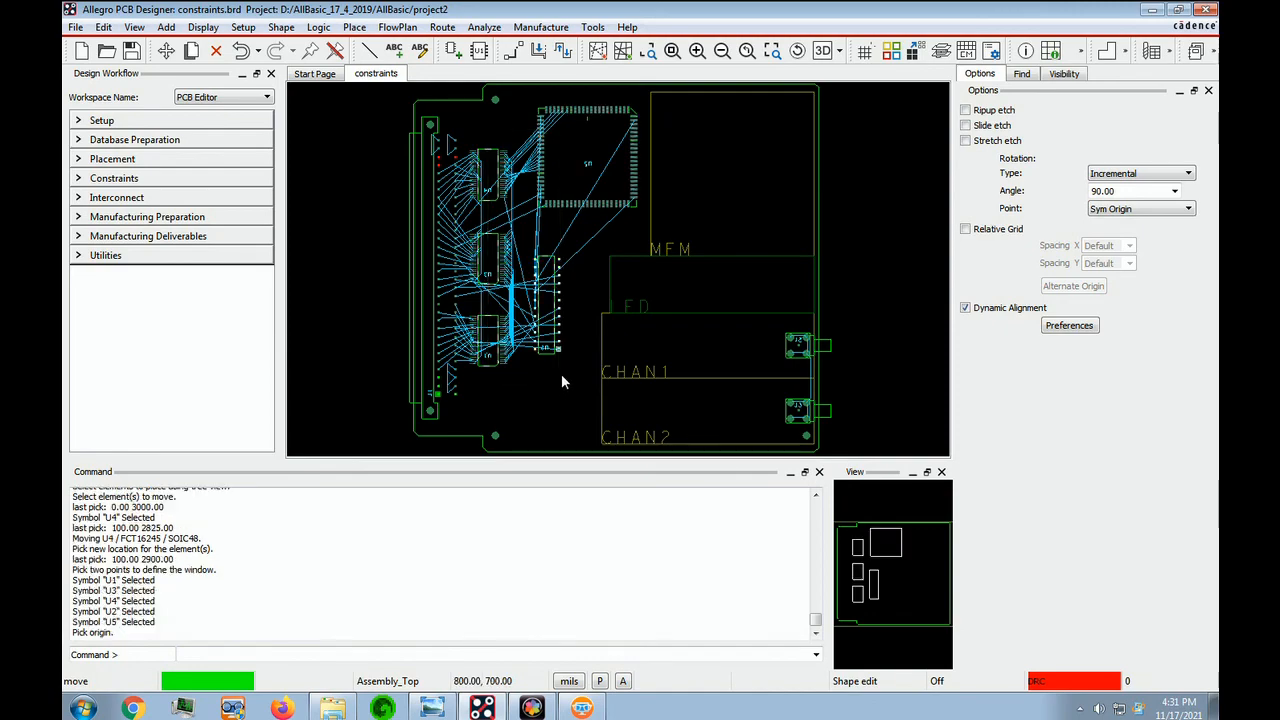
click(521, 239)
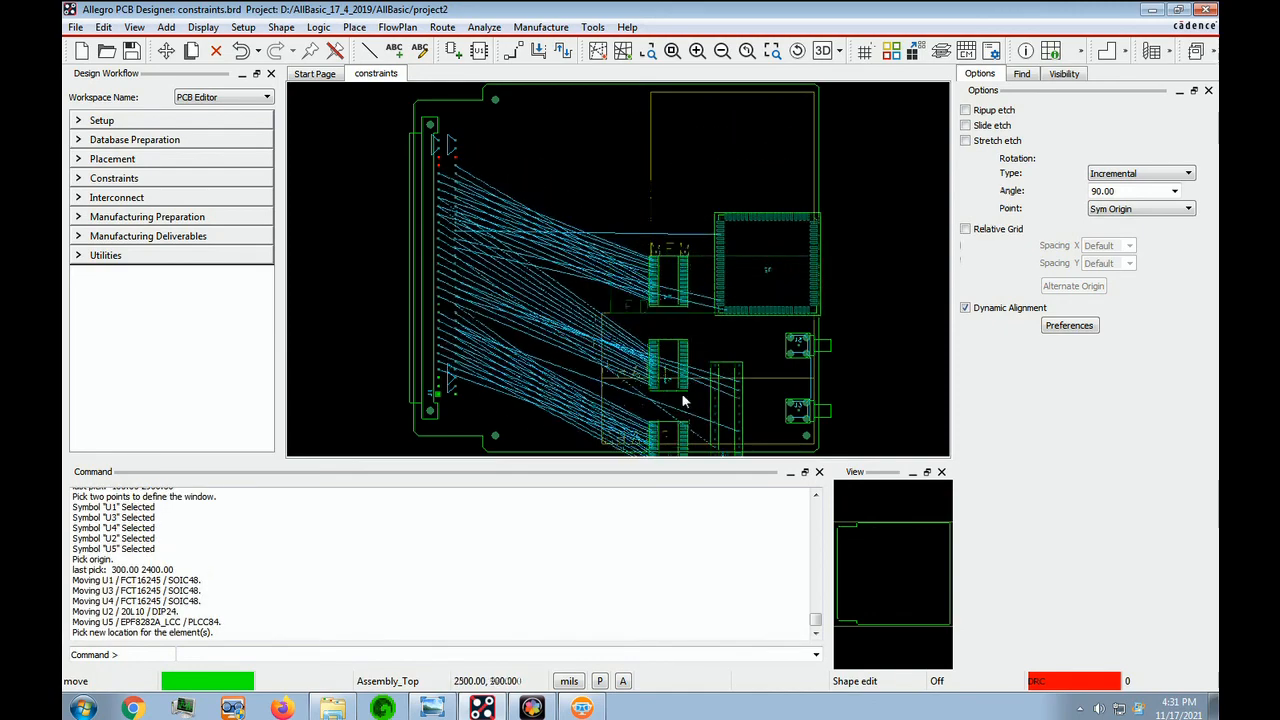
click(522, 247)
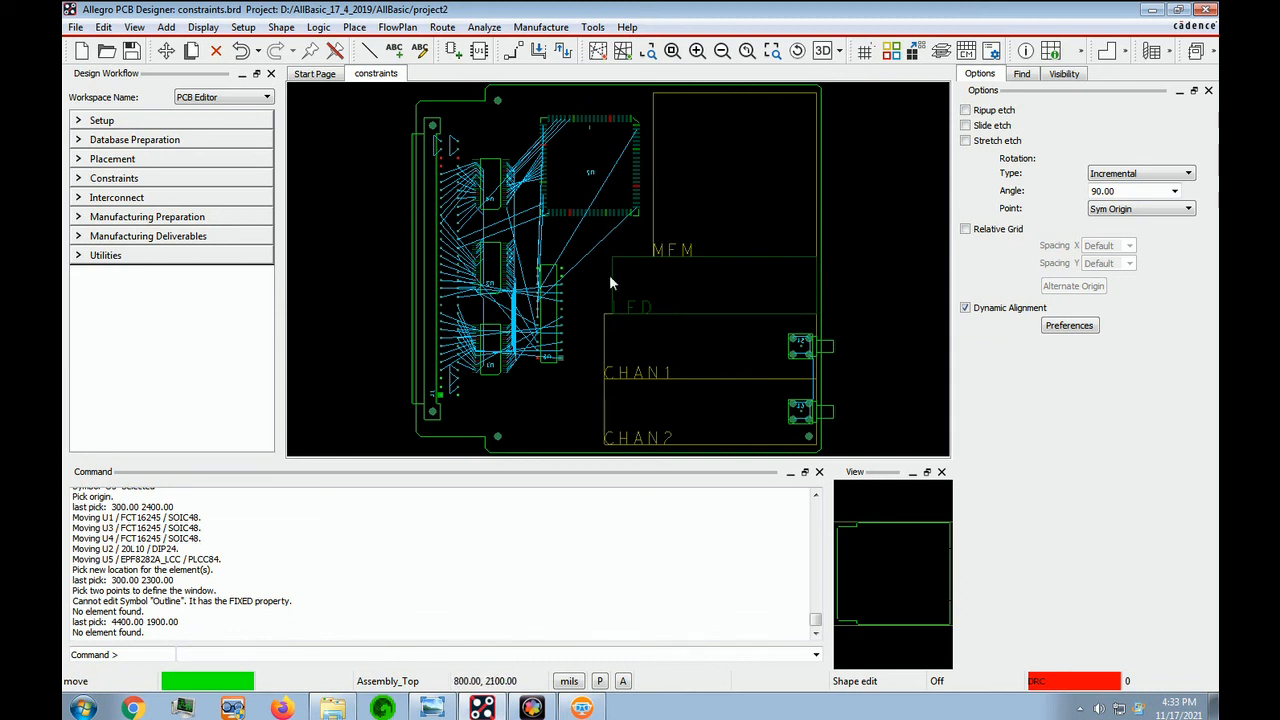
Step: Save the board under the new file name partsplaced in the project2 folder
click(75, 27)
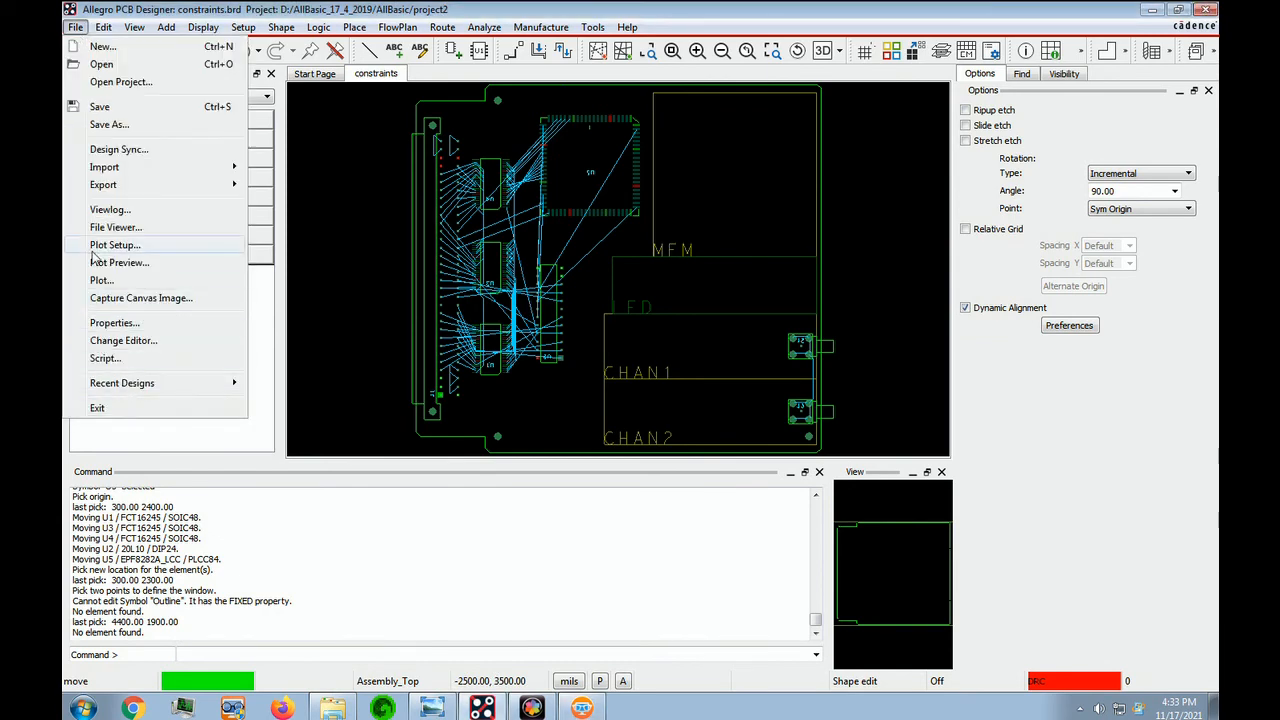
click(113, 124)
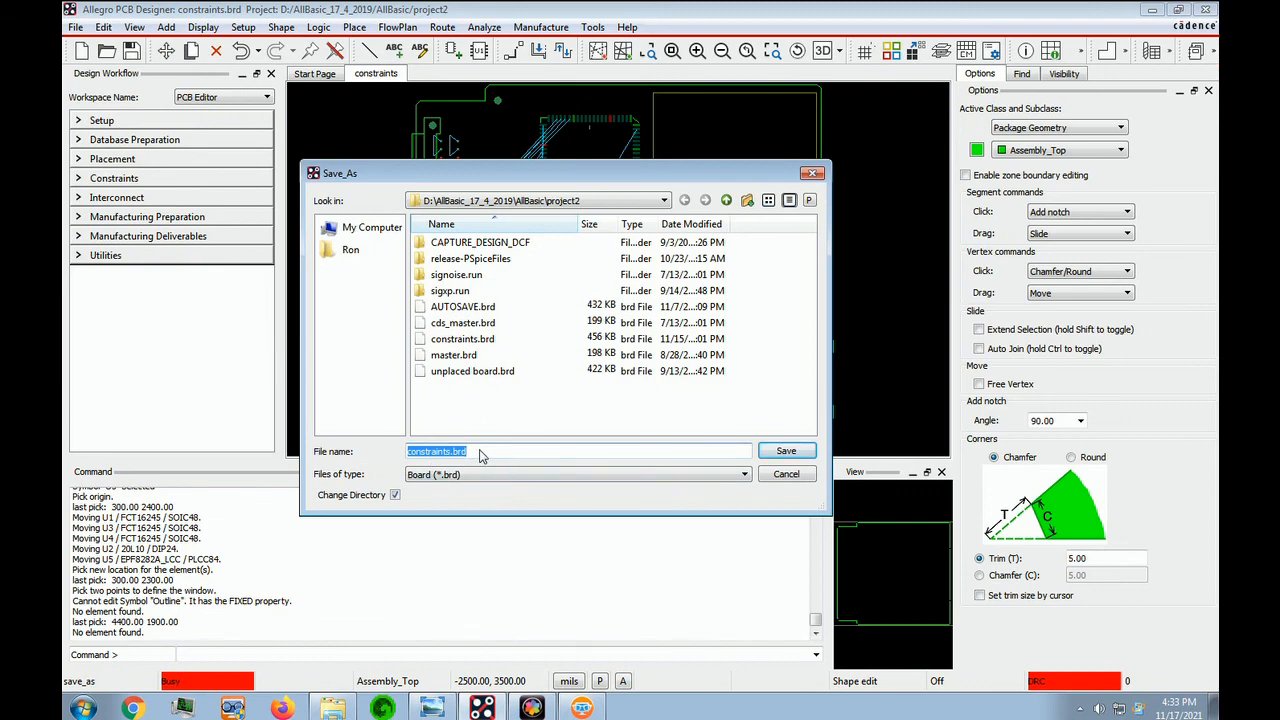
text(partsplaced)
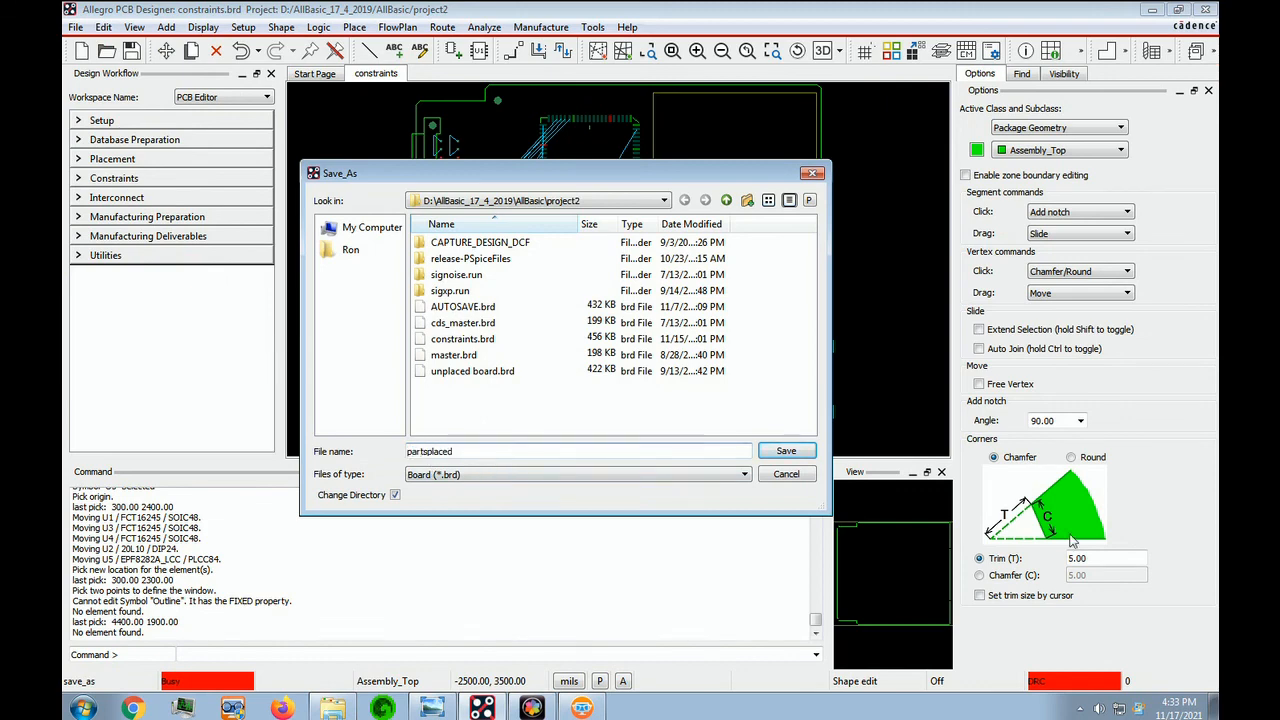
click(786, 452)
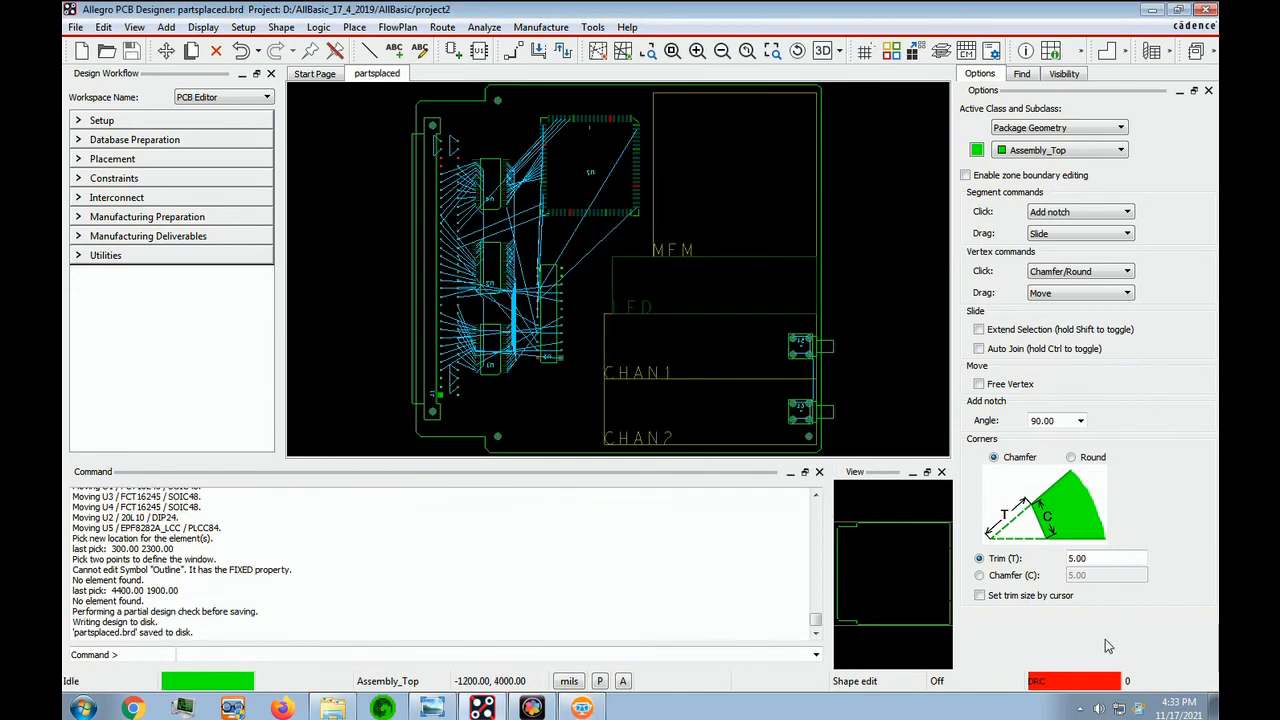